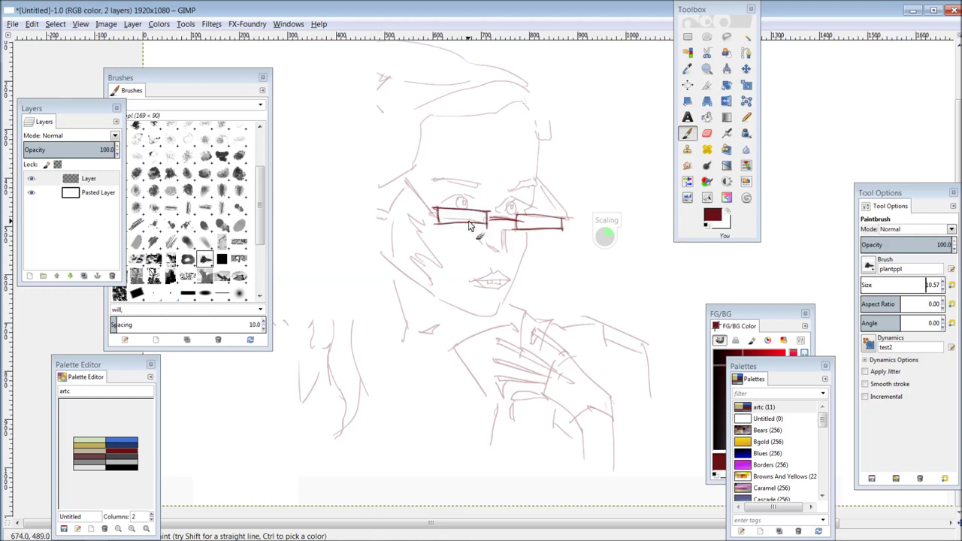
Redraw the left eye, its eyebrow and the adjoining glasses hinge and arm in dark red over the faint sketch.
drag(427, 214, 444, 215)
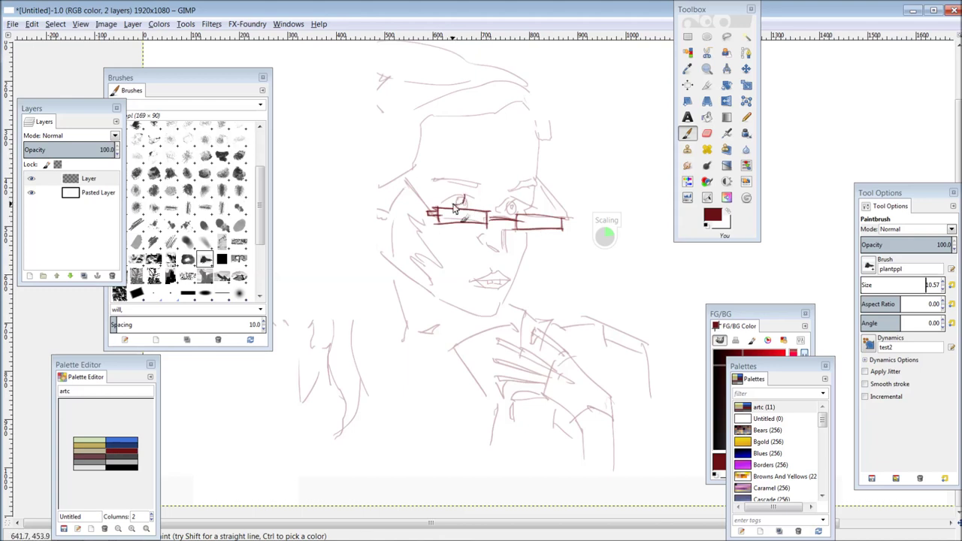
drag(446, 201, 462, 198)
mouse_move(460, 194)
mouse_down()
mouse_move(475, 199)
mouse_move(452, 216)
mouse_move(474, 204)
mouse_up()
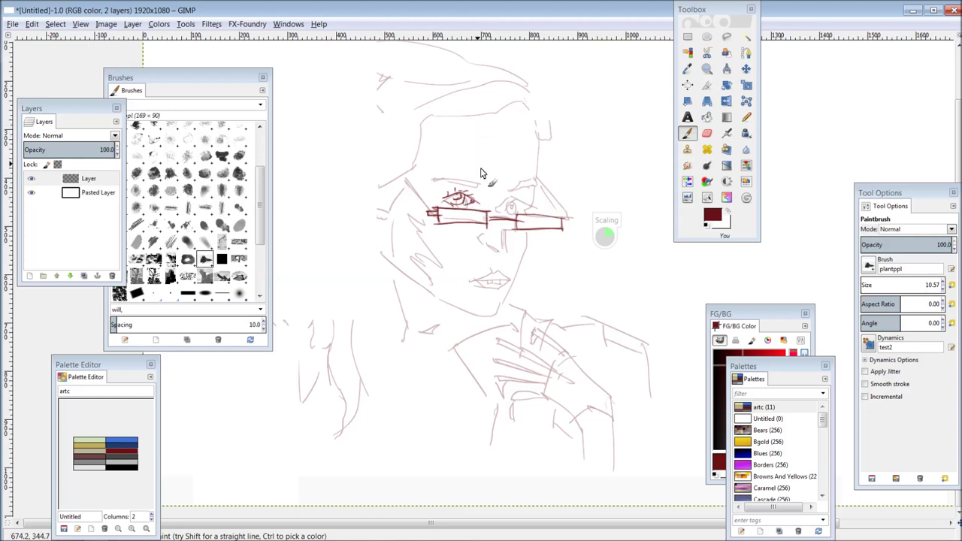
mouse_move(481, 188)
mouse_down()
mouse_move(432, 172)
mouse_move(403, 148)
mouse_move(436, 156)
mouse_move(432, 184)
mouse_up()
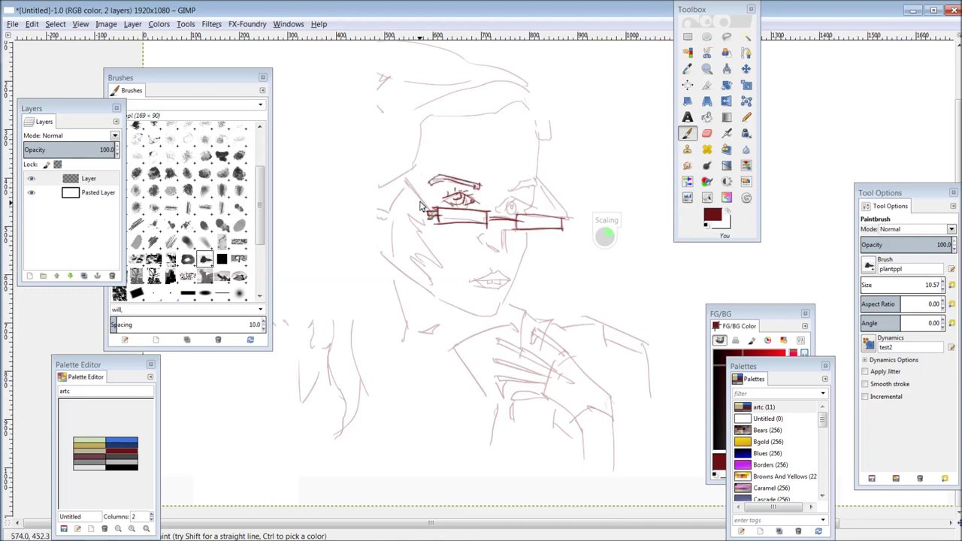
mouse_move(439, 217)
mouse_down()
mouse_move(401, 178)
mouse_move(411, 184)
mouse_up()
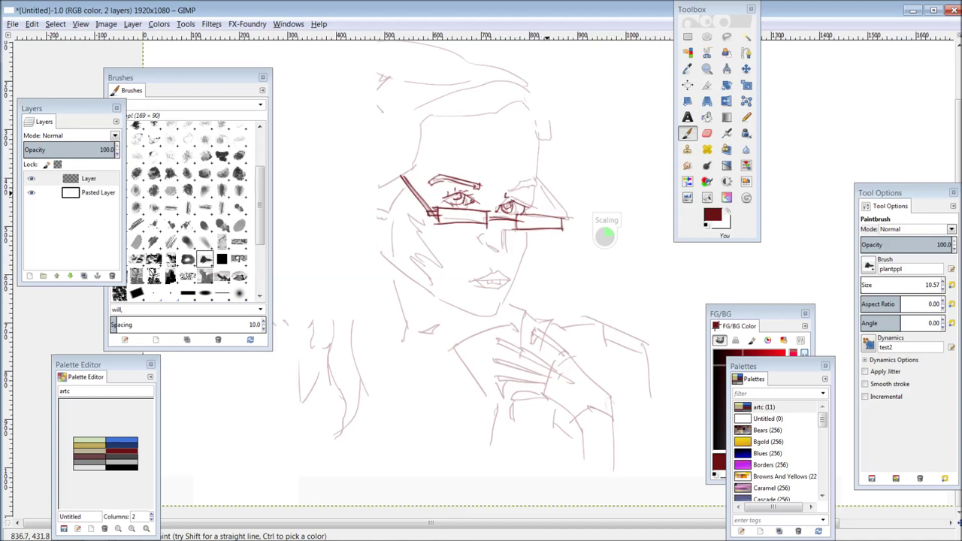
Paint darker lines over the right eyebrow and the right contour of the face from forehead to chin.
mouse_move(536, 197)
mouse_down()
mouse_move(521, 192)
mouse_move(537, 197)
mouse_up()
drag(534, 195, 540, 164)
mouse_move(535, 129)
mouse_down()
mouse_move(533, 245)
mouse_move(528, 229)
mouse_up()
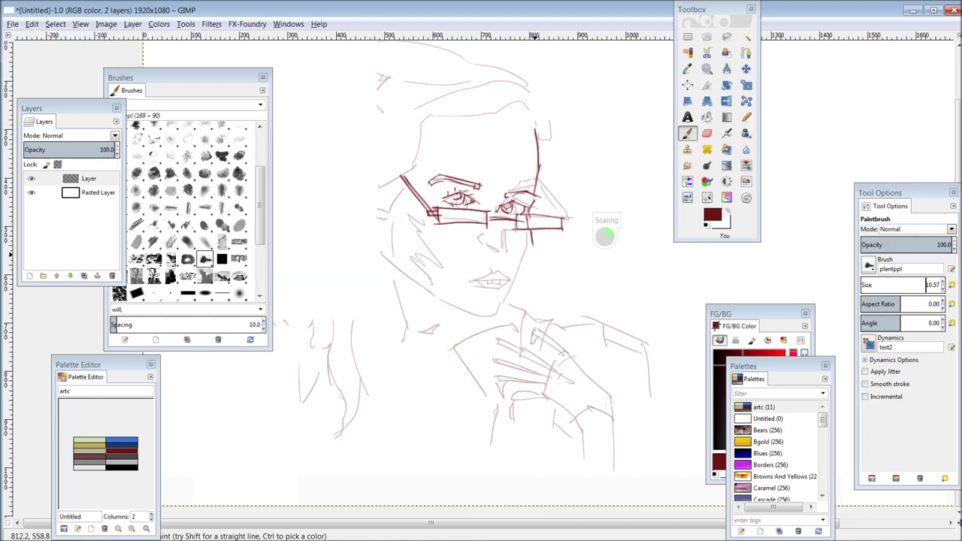
drag(533, 247, 512, 295)
Redraw the nose bridge and nostrils and outline the lips with dark red strokes.
mouse_move(504, 228)
mouse_down()
mouse_move(509, 257)
mouse_move(498, 252)
mouse_up()
drag(478, 238, 483, 242)
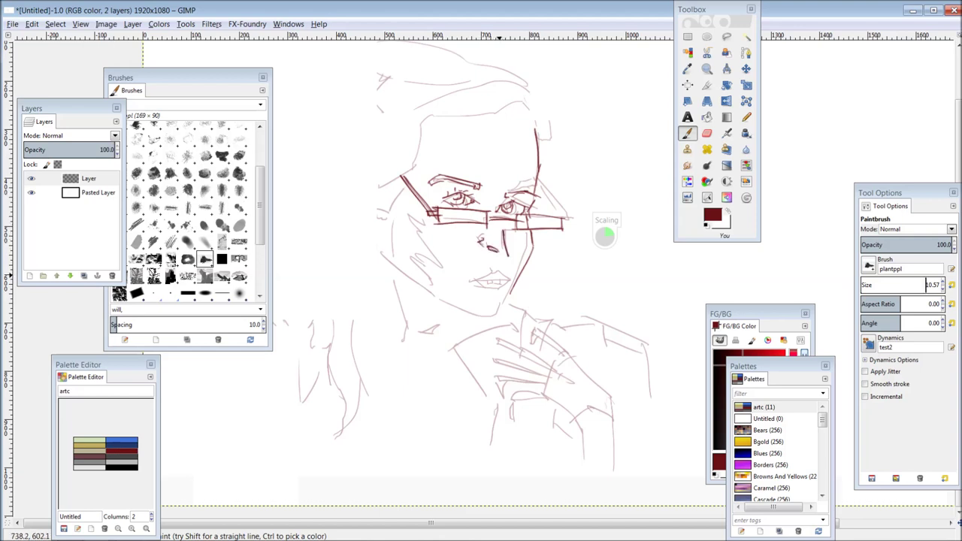
drag(502, 271, 468, 278)
click(932, 285)
drag(509, 278, 475, 282)
drag(507, 283, 483, 289)
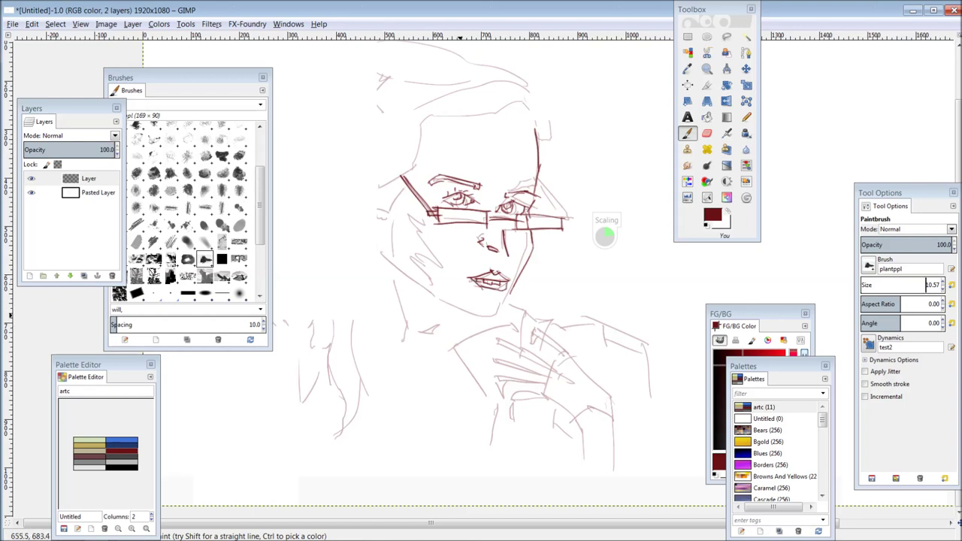
Outline the head with dark strokes along the chin, jaw, cheek, forehead, hairline and ear.
drag(516, 300, 528, 309)
mouse_move(512, 294)
mouse_down()
mouse_move(498, 309)
mouse_move(449, 299)
mouse_up()
drag(408, 255, 440, 289)
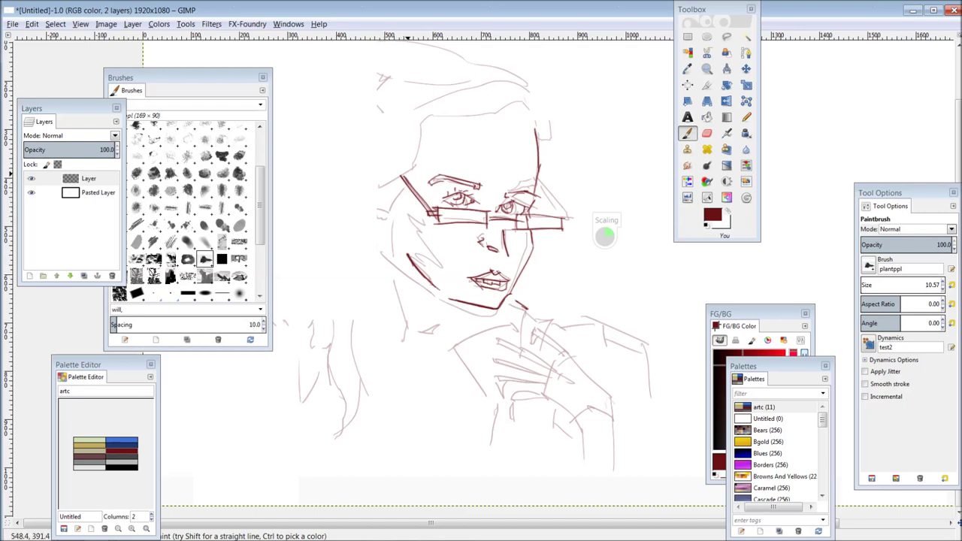
drag(402, 177, 428, 117)
drag(536, 128, 440, 130)
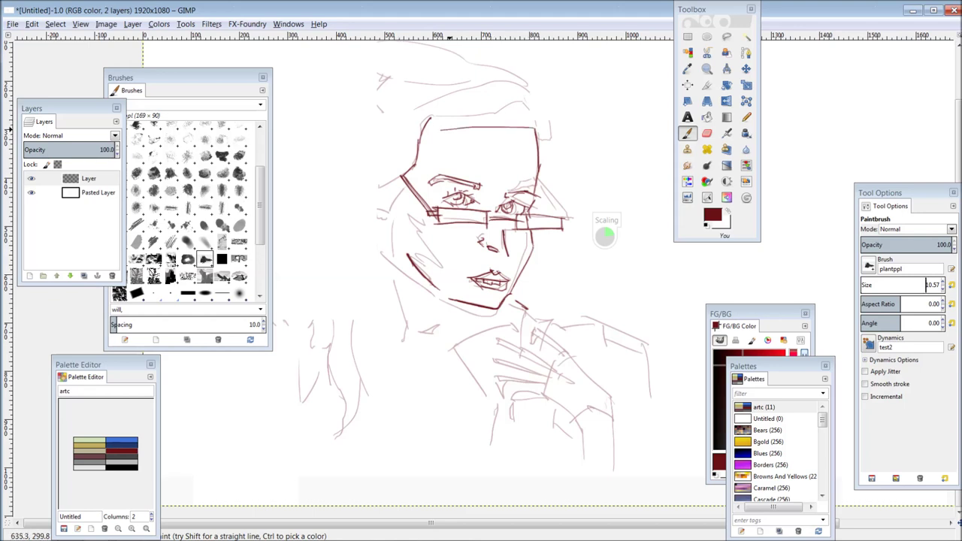
mouse_move(388, 202)
mouse_down()
mouse_move(389, 193)
mouse_move(399, 284)
mouse_up()
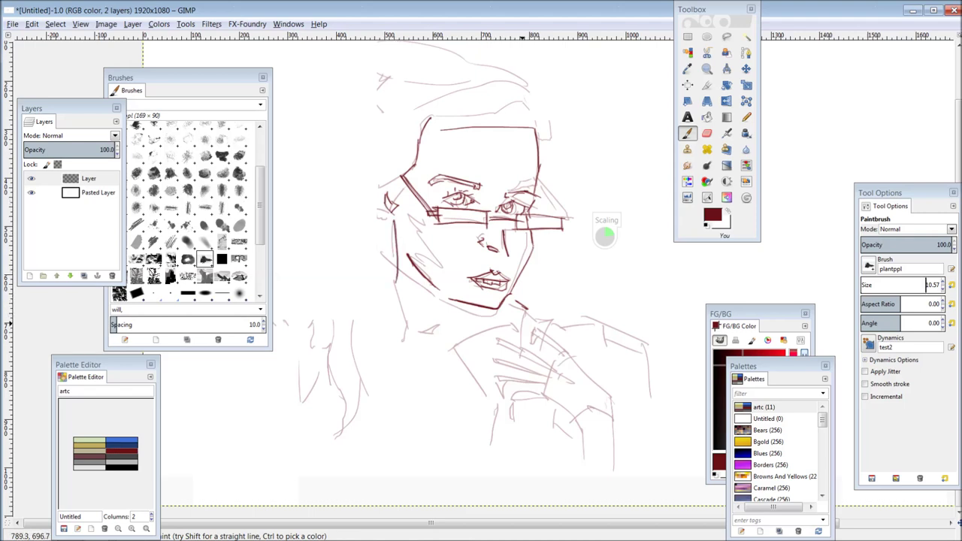
Redraw the raised hand at the chin with its fingers, wrist, shoulder and forearm in dark strokes.
mouse_move(526, 310)
mouse_down()
mouse_move(526, 340)
mouse_move(547, 315)
mouse_move(564, 349)
mouse_up()
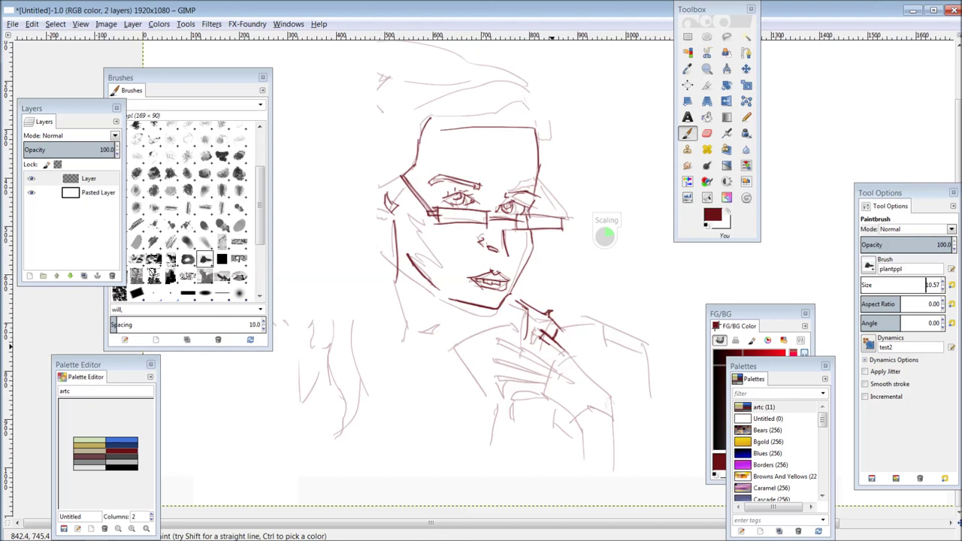
mouse_move(556, 328)
mouse_down()
mouse_move(589, 324)
mouse_move(654, 370)
mouse_move(628, 412)
mouse_up()
mouse_move(554, 363)
mouse_down()
mouse_move(493, 337)
mouse_move(548, 370)
mouse_move(499, 365)
mouse_move(548, 377)
mouse_up()
mouse_move(546, 392)
mouse_down()
mouse_move(520, 392)
mouse_move(532, 401)
mouse_up()
mouse_move(545, 390)
mouse_down()
mouse_move(590, 411)
mouse_move(621, 394)
mouse_up()
mouse_move(590, 397)
mouse_down()
mouse_move(592, 415)
mouse_move(576, 360)
mouse_move(545, 375)
mouse_move(546, 402)
mouse_move(601, 423)
mouse_move(587, 465)
mouse_move(593, 494)
mouse_up()
drag(616, 390, 630, 505)
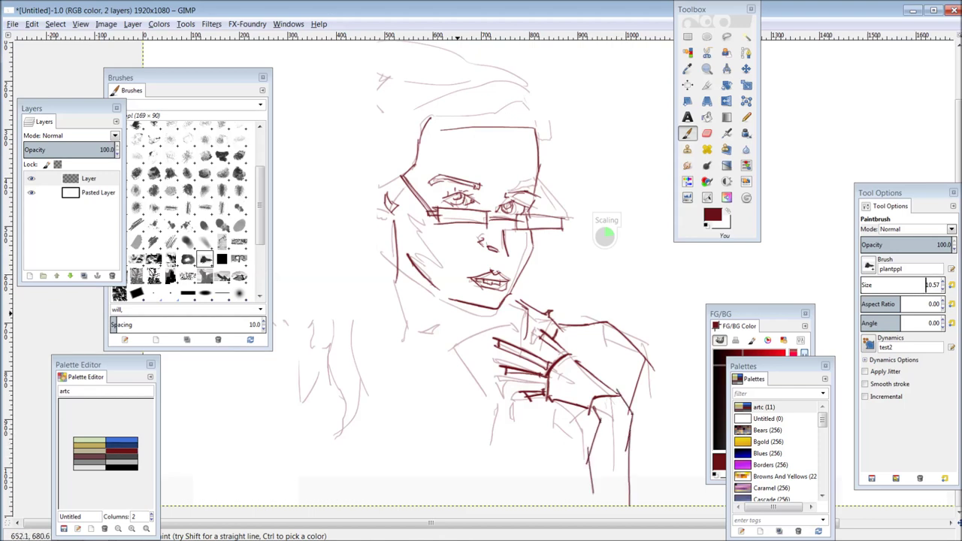
Add the lower edge of the hand, the side of the bust beneath it and the neck line.
drag(550, 404, 559, 432)
click(926, 285)
drag(587, 422, 555, 433)
mouse_move(511, 386)
mouse_down()
mouse_move(512, 442)
mouse_move(465, 464)
mouse_up()
drag(411, 271, 431, 331)
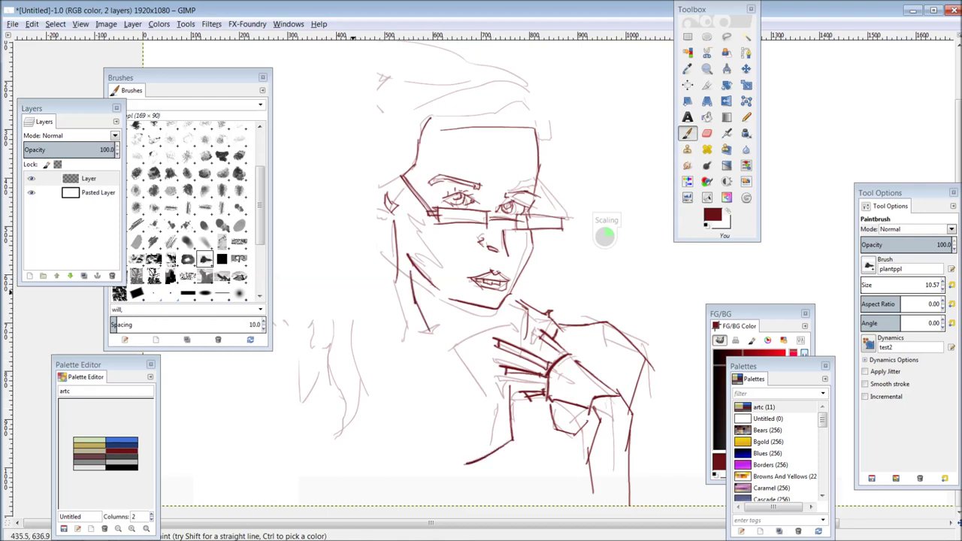
Draw the long wavy hair strands falling from the ear down the left side of the neck.
drag(385, 226, 349, 367)
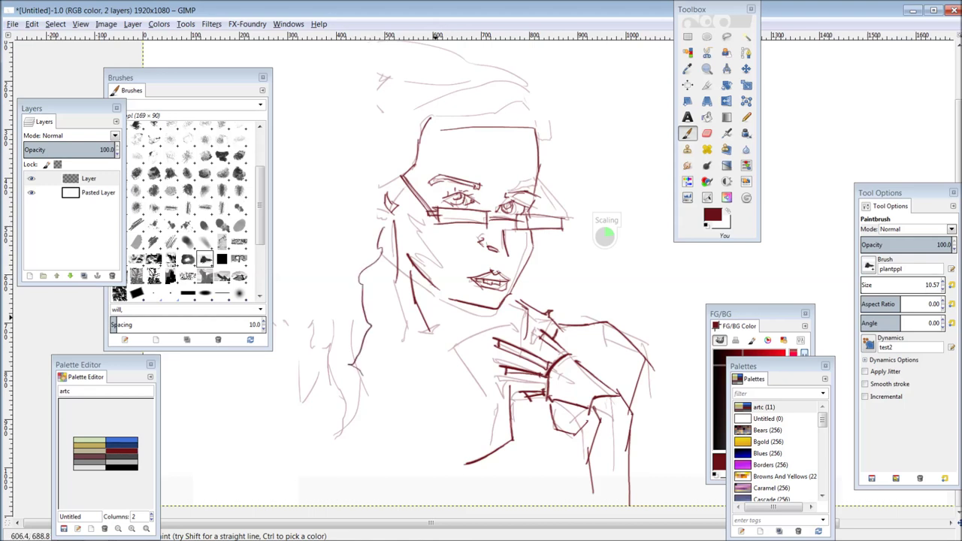
drag(426, 252, 481, 286)
drag(393, 364, 373, 472)
drag(412, 420, 375, 475)
drag(395, 279, 375, 356)
drag(410, 254, 442, 215)
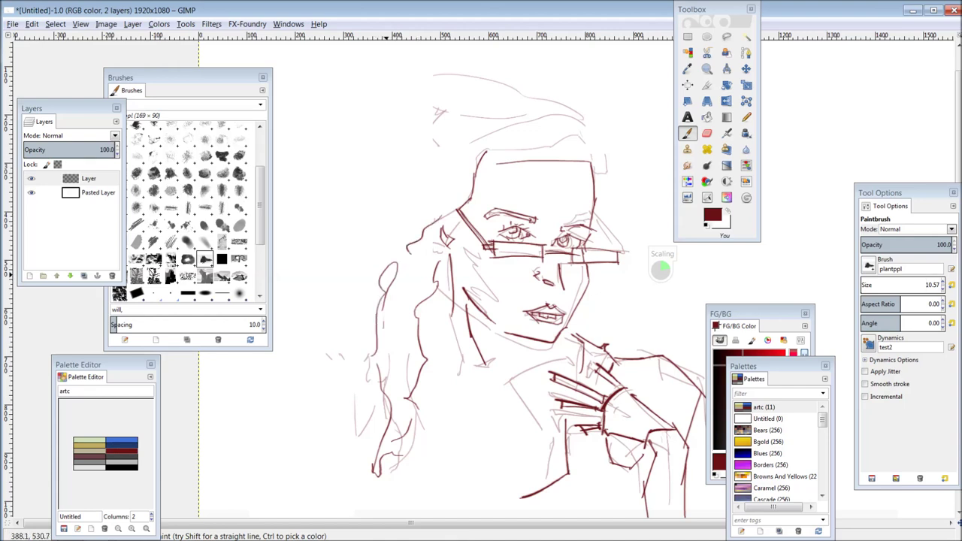
Draw the outer hair outline from the left curls over the crown to the right side of the head.
drag(376, 242, 340, 316)
drag(346, 315, 361, 344)
drag(396, 194, 377, 226)
drag(411, 145, 385, 194)
drag(450, 96, 391, 140)
drag(600, 141, 602, 163)
drag(599, 161, 603, 210)
mouse_move(581, 119)
mouse_down()
mouse_move(591, 139)
mouse_move(508, 90)
mouse_move(433, 96)
mouse_up()
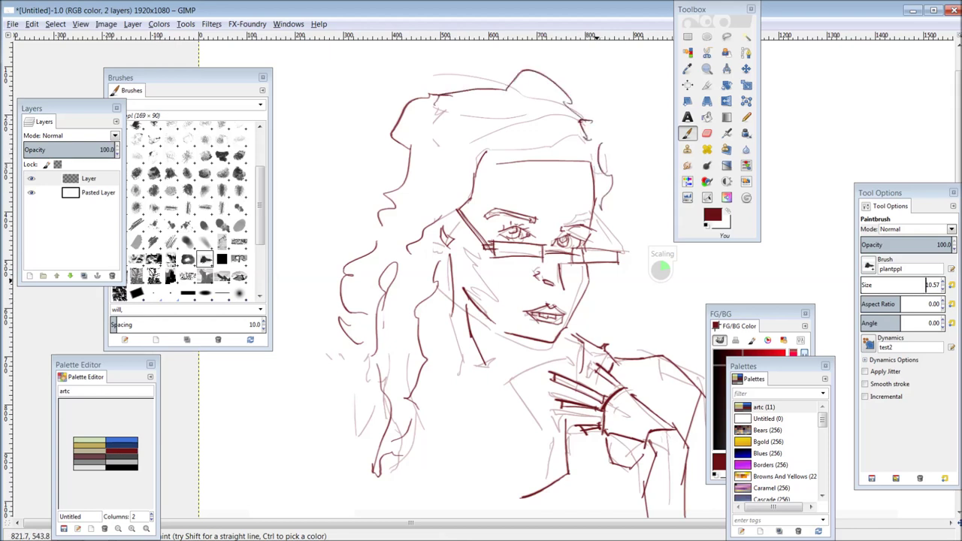
Draw the strand beside the right jaw and the hair locks sweeping back from the forehead.
drag(605, 274, 577, 334)
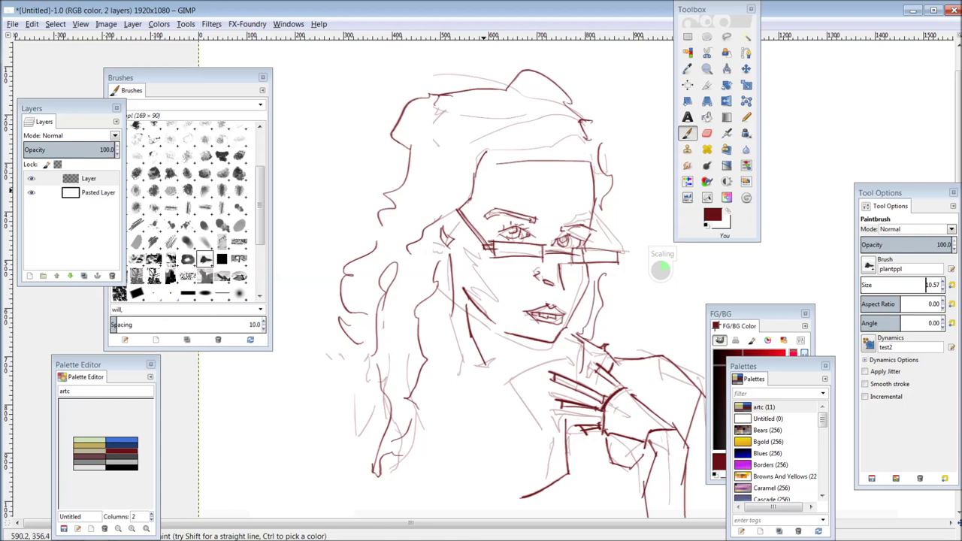
drag(488, 134, 569, 139)
drag(487, 150, 430, 209)
drag(426, 175, 554, 135)
drag(522, 113, 436, 180)
drag(451, 200, 387, 231)
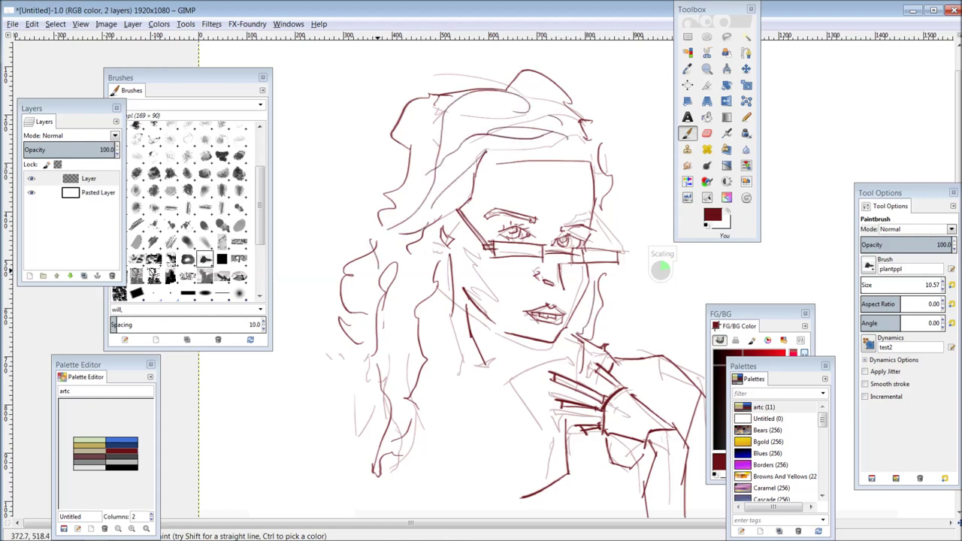
Fill in the hair with more inner strands along the left curls, the crown and the right side.
drag(377, 270, 343, 318)
drag(400, 245, 383, 389)
mouse_move(579, 140)
mouse_down()
mouse_move(548, 169)
mouse_move(595, 241)
mouse_up()
drag(590, 287, 574, 330)
drag(510, 108, 549, 97)
mouse_move(455, 106)
mouse_down()
mouse_move(494, 117)
mouse_move(429, 134)
mouse_up()
drag(423, 151, 407, 188)
mouse_move(423, 106)
mouse_down()
mouse_move(406, 145)
mouse_move(401, 212)
mouse_up()
Draw the curved dress neckline and the left side of the bust.
mouse_move(425, 405)
mouse_down()
mouse_move(424, 488)
mouse_move(520, 497)
mouse_up()
drag(442, 484, 474, 493)
drag(427, 463, 447, 487)
drag(400, 230, 462, 241)
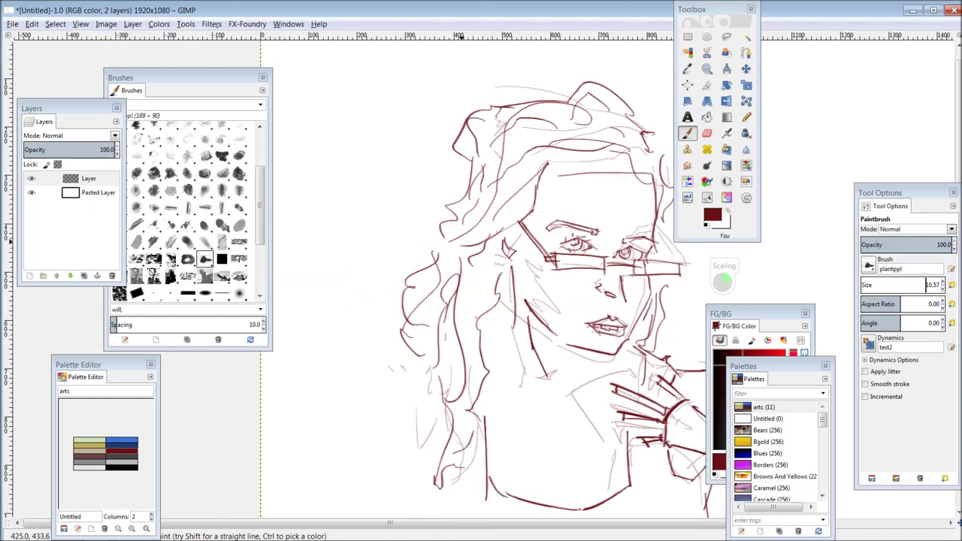
Sketch the raised left arm with two long contours running from the hair down to the rounded elbow.
mouse_move(723, 281)
mouse_down()
mouse_move(613, 275)
mouse_move(716, 277)
mouse_up()
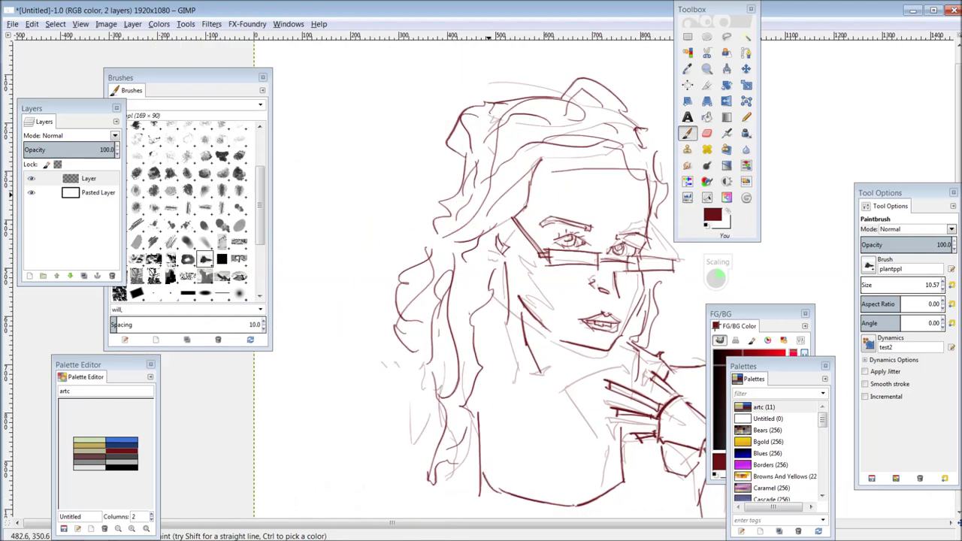
click(932, 285)
mouse_move(444, 196)
mouse_down()
mouse_move(396, 208)
mouse_move(411, 250)
mouse_up()
drag(396, 212, 303, 276)
mouse_move(408, 249)
mouse_down()
mouse_move(276, 345)
mouse_move(381, 335)
mouse_up()
mouse_move(417, 264)
mouse_down()
mouse_move(387, 287)
mouse_move(395, 308)
mouse_up()
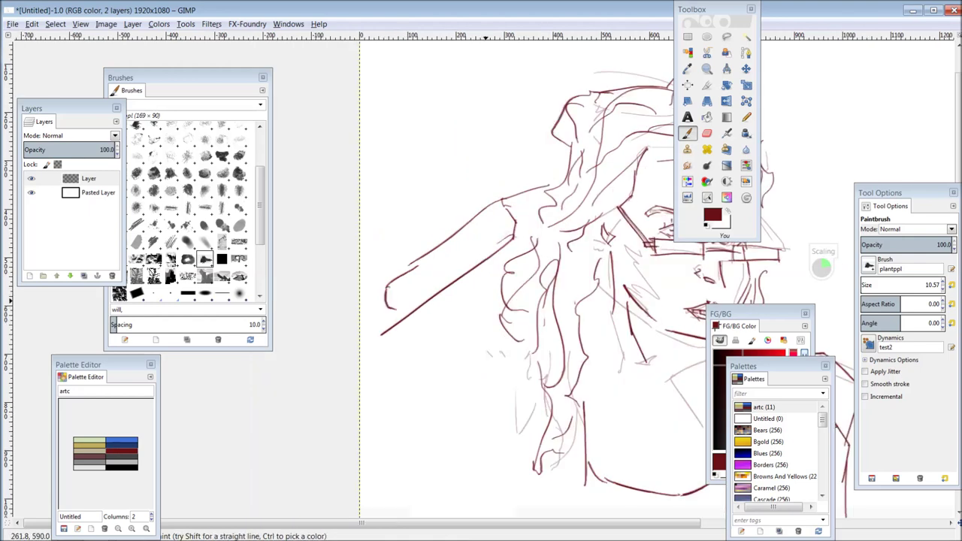
mouse_move(465, 276)
mouse_down()
mouse_move(501, 271)
mouse_move(423, 320)
mouse_move(441, 330)
mouse_up()
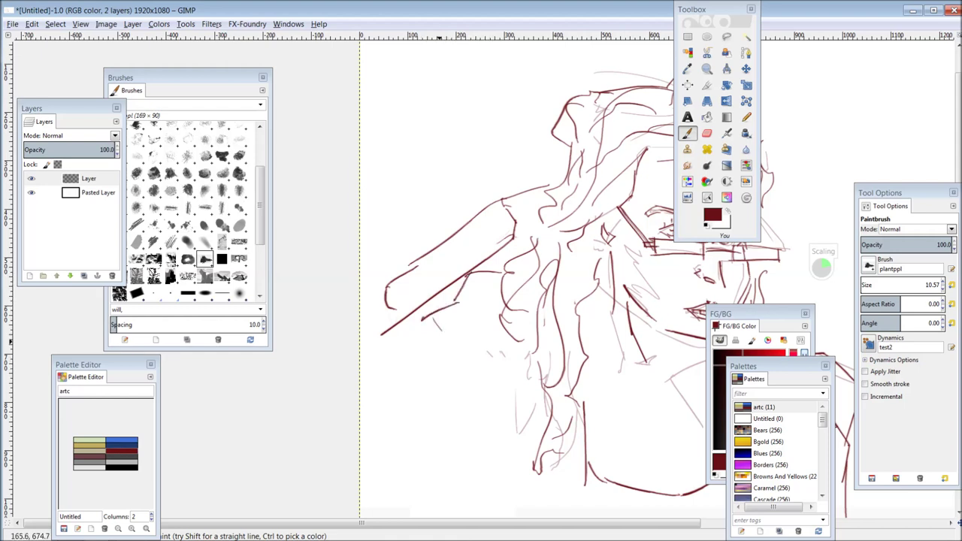
drag(543, 211, 423, 322)
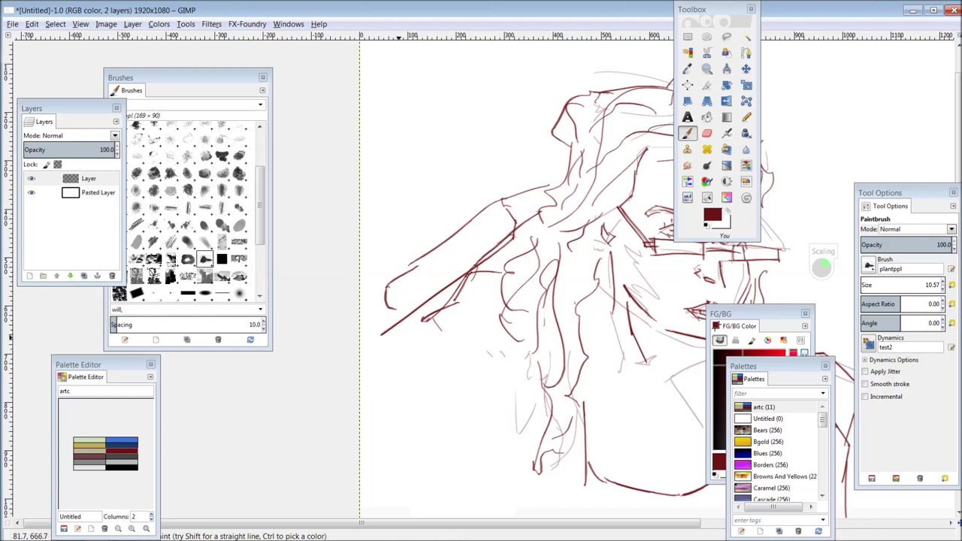
Sketch the angular contours leading from the left elbow down towards the torso.
mouse_move(388, 307)
mouse_down()
mouse_move(428, 401)
mouse_move(492, 391)
mouse_up()
drag(448, 354, 467, 373)
mouse_move(440, 331)
mouse_down()
mouse_move(496, 392)
mouse_move(505, 463)
mouse_up()
drag(778, 394, 643, 405)
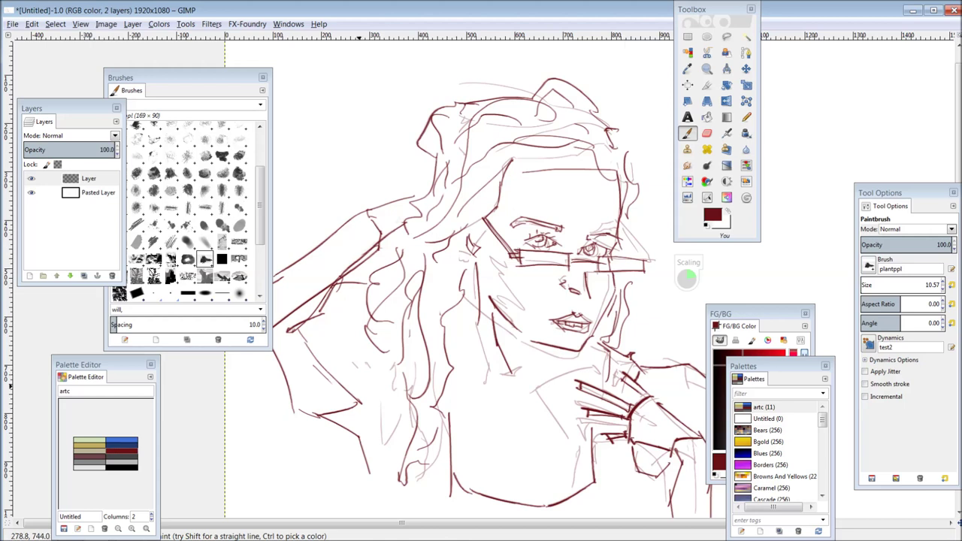
Add loose curls between the raised arm and the long hair strands on the left.
mouse_move(310, 352)
mouse_down()
mouse_move(348, 370)
mouse_move(409, 374)
mouse_up()
drag(346, 316, 386, 294)
drag(351, 304, 351, 370)
mouse_move(359, 339)
mouse_down()
mouse_move(327, 357)
mouse_move(358, 361)
mouse_up()
drag(362, 339, 410, 462)
drag(527, 356, 486, 364)
Add detail lines to the forehead, cheek, mouth corner and nose.
mouse_move(562, 136)
mouse_down()
mouse_move(579, 169)
mouse_move(577, 246)
mouse_up()
drag(490, 183, 481, 220)
mouse_move(454, 284)
mouse_down()
mouse_move(484, 348)
mouse_move(517, 338)
mouse_up()
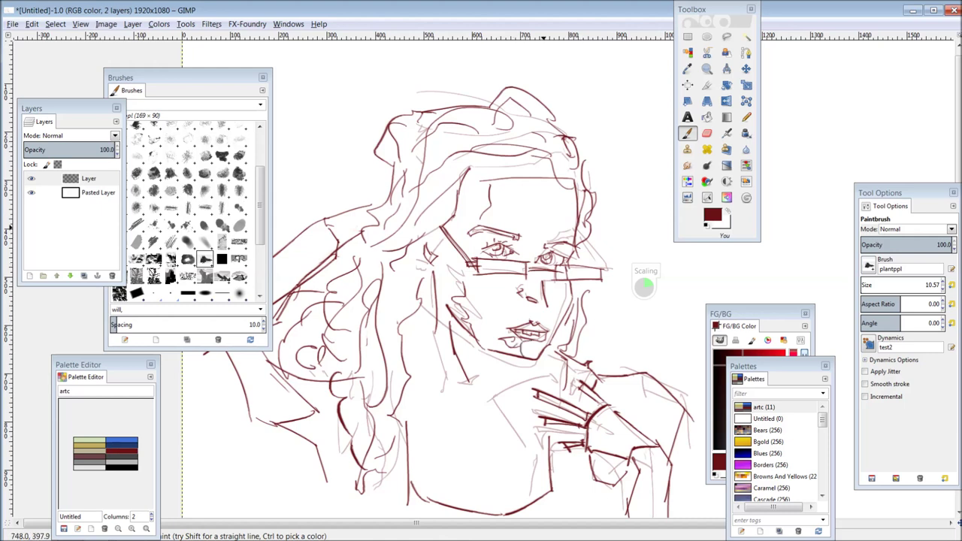
mouse_move(525, 280)
mouse_down()
mouse_move(513, 299)
mouse_move(523, 306)
mouse_up()
drag(530, 276, 540, 281)
mouse_move(519, 232)
mouse_down()
mouse_move(505, 194)
mouse_move(493, 232)
mouse_up()
Add extra hair strands at the right side of the face, over the forehead and on the crown.
drag(579, 194, 583, 236)
mouse_move(531, 128)
mouse_down()
mouse_move(574, 201)
mouse_move(499, 197)
mouse_move(448, 233)
mouse_move(451, 252)
mouse_up()
drag(465, 151, 421, 156)
drag(456, 158, 424, 168)
drag(437, 175, 415, 225)
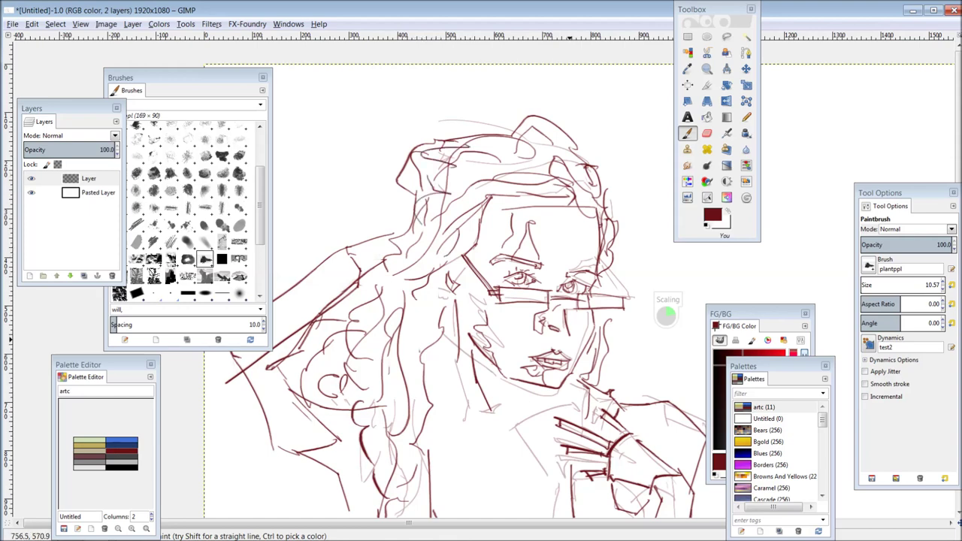
Draw the cleavage line, collarbones, neck sides and chest contours above the dress neckline.
drag(545, 354, 627, 339)
mouse_move(557, 442)
mouse_down()
mouse_move(510, 356)
mouse_move(540, 440)
mouse_up()
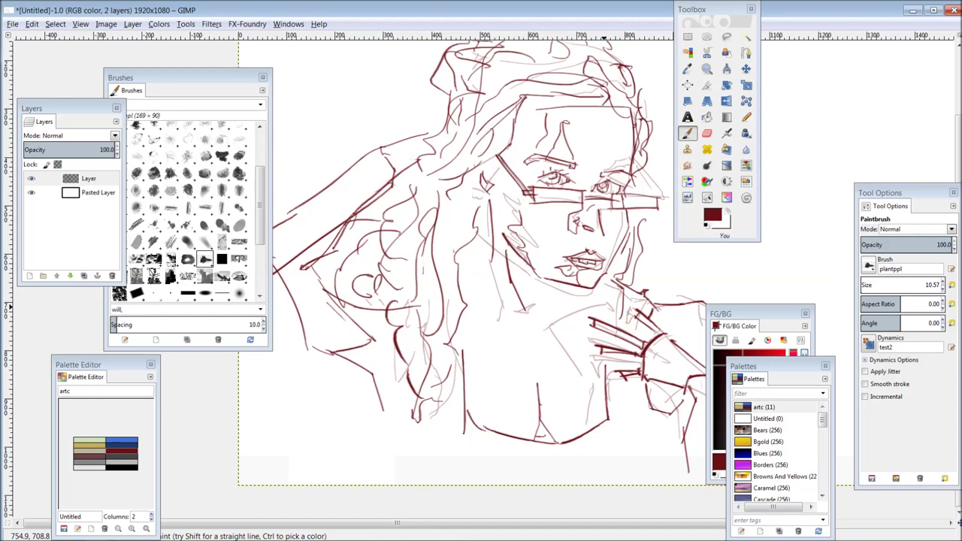
drag(542, 316, 561, 347)
drag(550, 343, 607, 398)
drag(608, 308, 524, 307)
drag(524, 263, 481, 336)
mouse_move(479, 295)
mouse_down()
mouse_move(485, 335)
mouse_move(468, 390)
mouse_up()
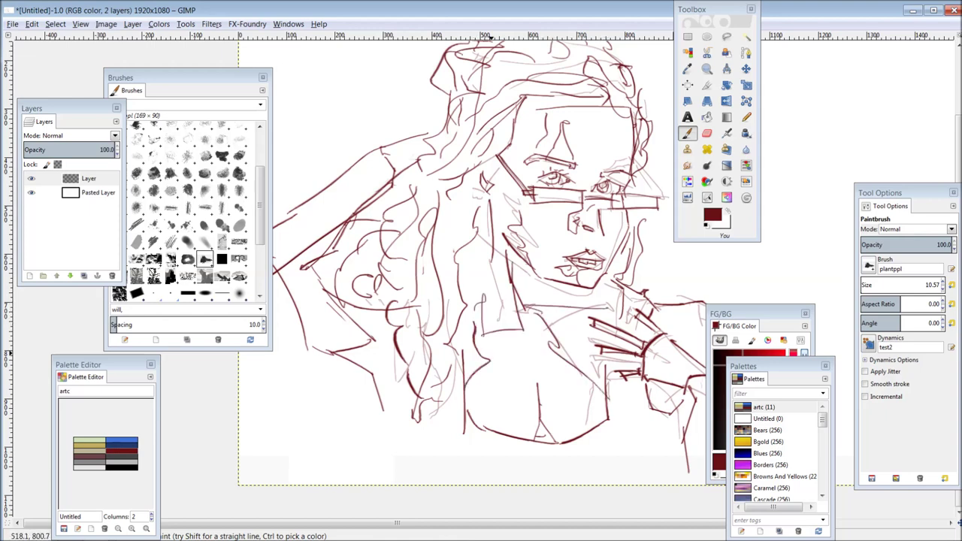
Draw a horizon line across the background behind the figure.
drag(562, 366, 391, 334)
mouse_move(509, 252)
mouse_down()
mouse_move(445, 263)
mouse_move(590, 261)
mouse_move(445, 250)
mouse_up()
drag(441, 250, 761, 261)
drag(339, 197, 520, 239)
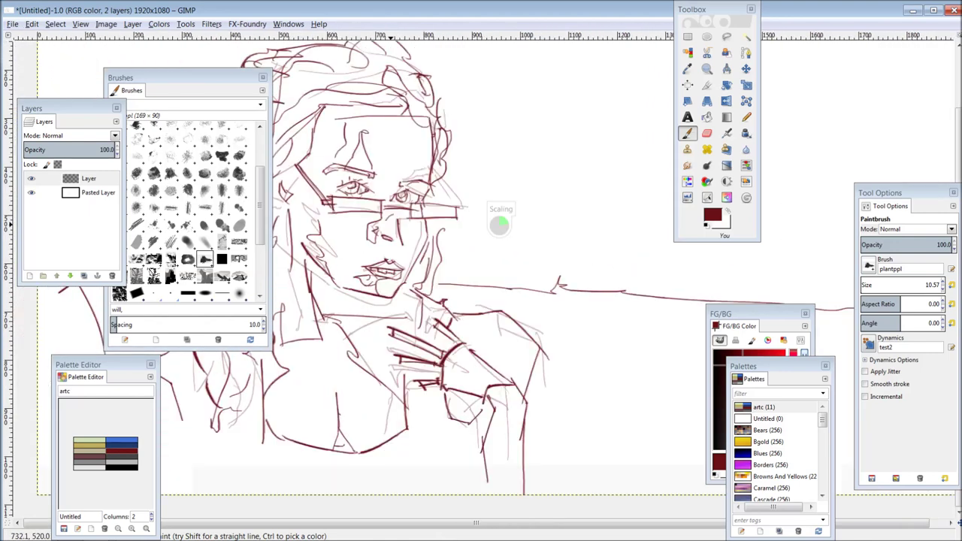
scroll(500, 224, left, 8)
scroll(500, 224, up, 1)
drag(630, 323, 601, 325)
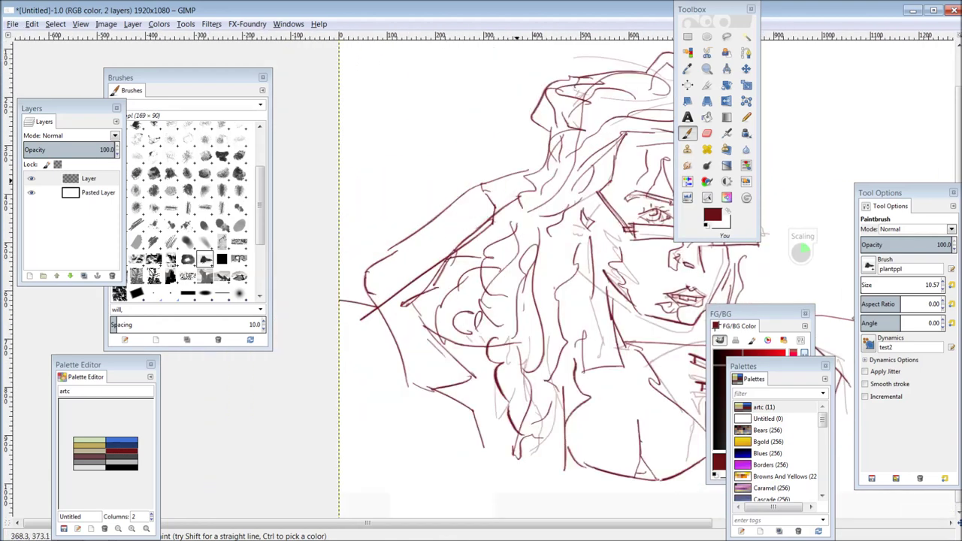
Add a second outline along the raised left arm and rework the elbow with short strokes.
mouse_move(528, 183)
mouse_down()
mouse_move(493, 184)
mouse_move(357, 265)
mouse_move(358, 297)
mouse_up()
drag(397, 253, 368, 279)
mouse_move(387, 275)
mouse_down()
mouse_move(366, 299)
mouse_move(386, 318)
mouse_up()
drag(379, 300, 367, 317)
drag(490, 197, 387, 239)
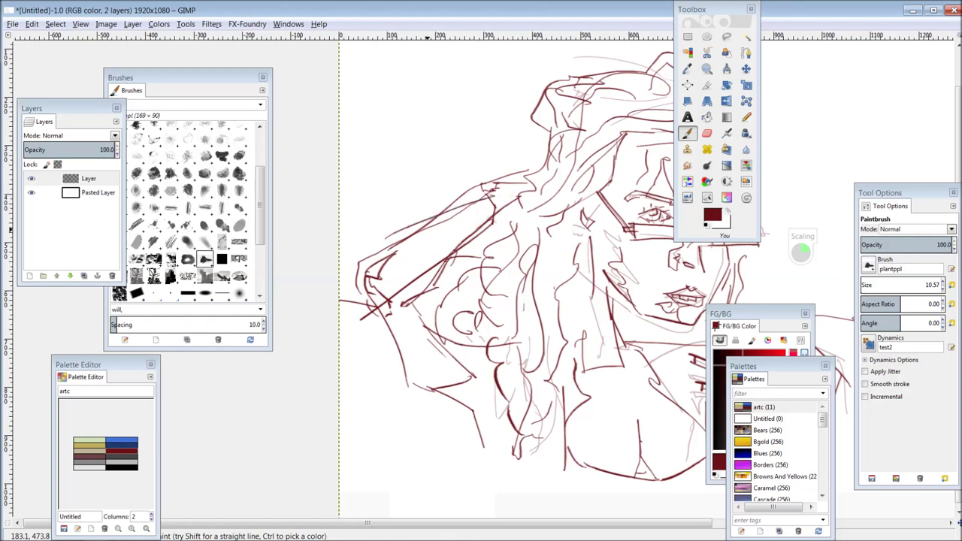
Draw the torso sides and the dress edge curving below the bust, adding lines near the raised hand.
mouse_move(659, 276)
mouse_down()
mouse_move(609, 278)
mouse_move(531, 220)
mouse_up()
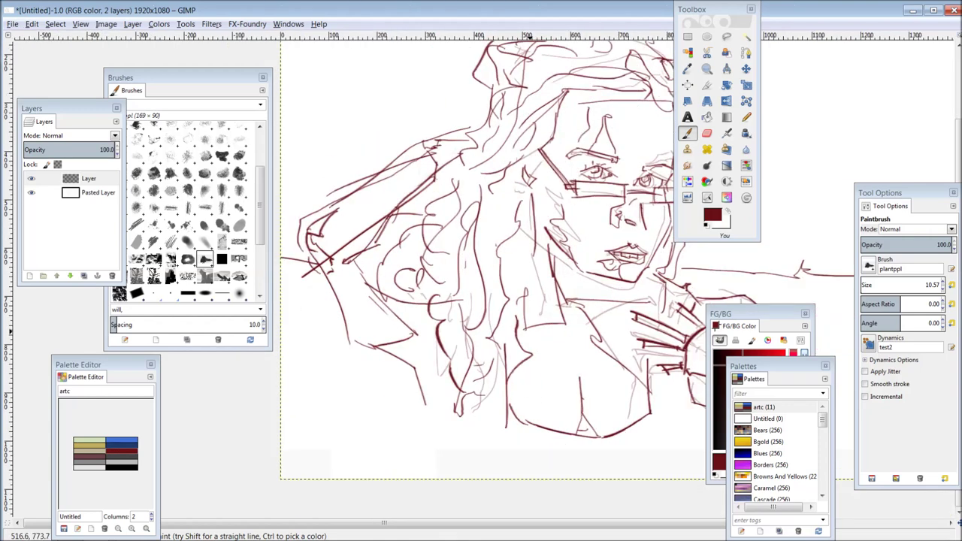
drag(485, 402, 476, 462)
drag(447, 373, 433, 468)
drag(436, 394, 418, 418)
mouse_move(495, 379)
mouse_down()
mouse_move(523, 446)
mouse_move(633, 440)
mouse_move(651, 430)
mouse_move(612, 466)
mouse_up()
drag(651, 434, 653, 408)
mouse_move(680, 351)
mouse_down()
mouse_move(620, 298)
mouse_move(566, 287)
mouse_up()
mouse_move(565, 323)
mouse_down()
mouse_move(571, 381)
mouse_move(593, 387)
mouse_move(603, 373)
mouse_move(576, 414)
mouse_up()
mouse_move(472, 250)
mouse_down()
mouse_move(503, 298)
mouse_move(521, 359)
mouse_move(453, 367)
mouse_up()
drag(613, 261, 576, 254)
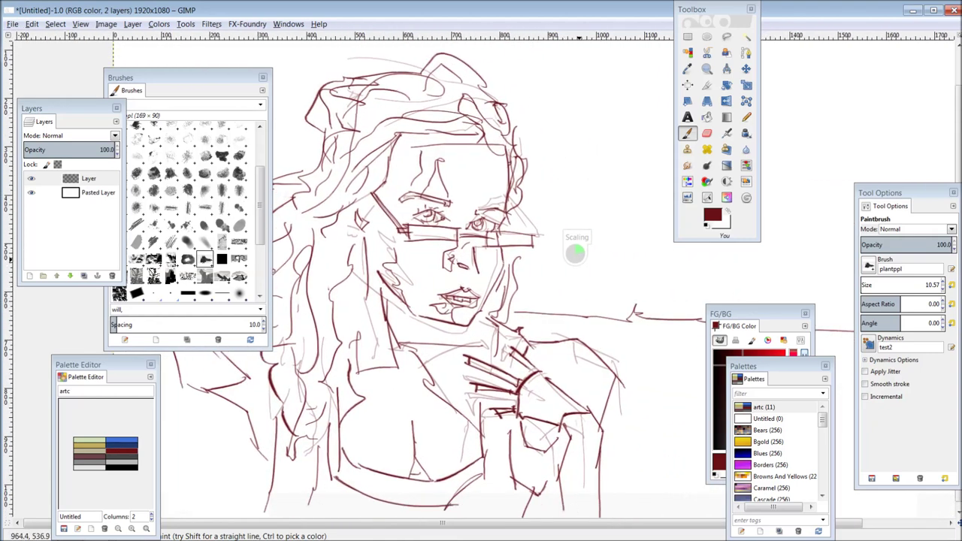
Sketch a small goblet-like shape and a tall pointed spire on the horizon to the right of the face.
drag(573, 244, 586, 255)
mouse_move(570, 244)
mouse_down()
mouse_move(570, 264)
mouse_move(580, 267)
mouse_move(575, 297)
mouse_move(593, 313)
mouse_move(555, 312)
mouse_move(602, 286)
mouse_move(591, 120)
mouse_move(611, 211)
mouse_up()
mouse_move(604, 215)
mouse_down()
mouse_move(603, 247)
mouse_move(616, 255)
mouse_up()
drag(612, 257, 620, 297)
drag(617, 298, 609, 317)
Sketch a slanted mast-like line and angular structures on the horizon on both sides of the spire.
drag(652, 275, 575, 281)
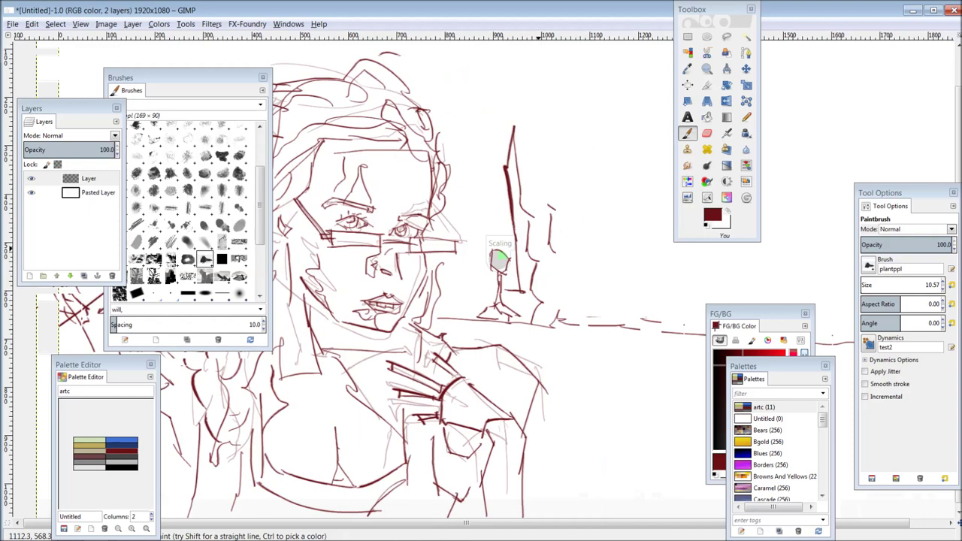
drag(567, 182, 583, 286)
drag(536, 281, 588, 283)
drag(577, 229, 618, 254)
drag(618, 255, 600, 281)
drag(603, 281, 645, 291)
drag(628, 294, 625, 317)
mouse_move(626, 317)
mouse_down()
mouse_move(590, 305)
mouse_move(588, 323)
mouse_up()
drag(501, 285, 461, 291)
drag(457, 257, 463, 293)
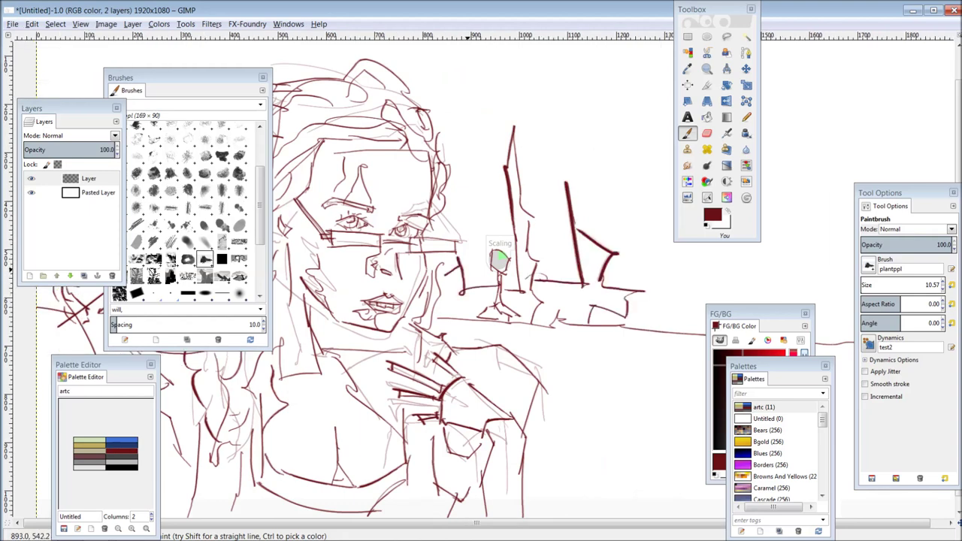
Sketch a tall pointed peak and a slanted, jagged shape in the background above the raised arm, to the left of the head.
drag(252, 238, 416, 282)
drag(371, 191, 348, 192)
drag(348, 191, 385, 213)
drag(307, 179, 337, 125)
drag(338, 125, 355, 192)
mouse_move(307, 180)
mouse_down()
mouse_move(347, 192)
mouse_move(306, 218)
mouse_up()
drag(339, 228, 398, 233)
drag(339, 188, 323, 284)
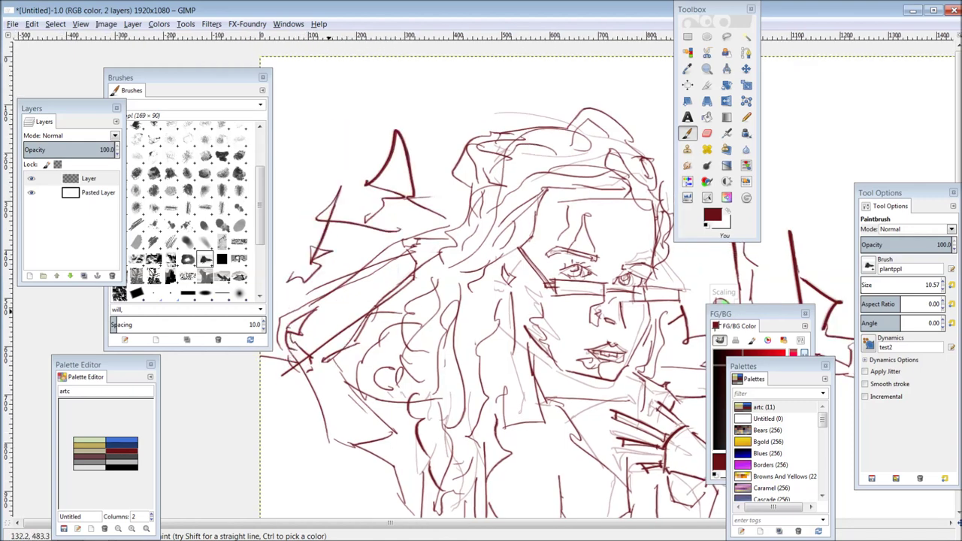
Draw a thin second spire, jagged rocks along the horizon and zigzag reflections in the water to the right of the woman.
mouse_move(322, 414)
mouse_down()
mouse_move(260, 423)
mouse_move(269, 445)
mouse_up()
drag(573, 410, 160, 376)
drag(448, 139, 453, 249)
drag(465, 219, 483, 278)
drag(488, 272, 564, 273)
mouse_move(563, 273)
mouse_down()
mouse_move(584, 312)
mouse_move(552, 349)
mouse_move(520, 435)
mouse_move(396, 454)
mouse_move(472, 434)
mouse_move(413, 362)
mouse_move(258, 339)
mouse_up()
drag(545, 345, 493, 173)
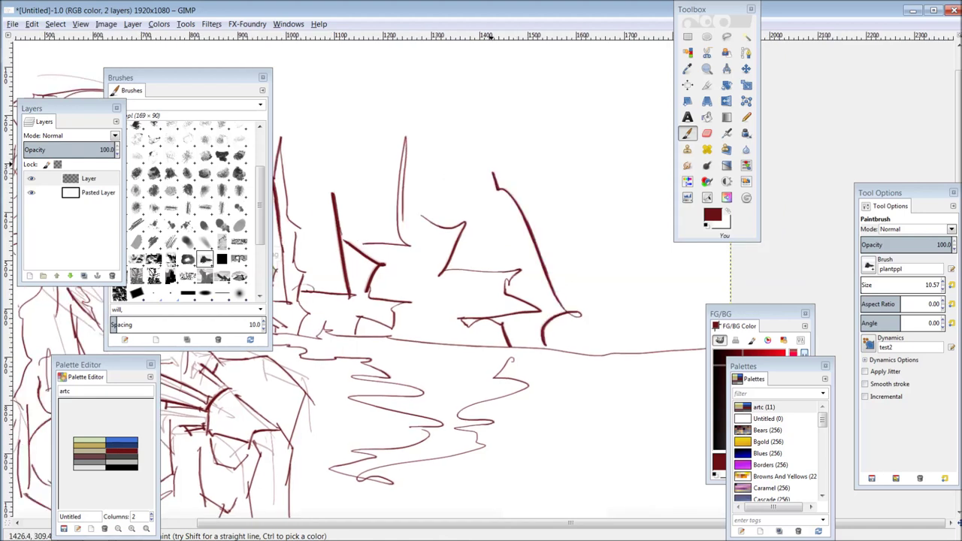
Draw a cluster of tall pointed towers with inner folds and jagged bases at the far right end of the horizon.
mouse_move(494, 126)
mouse_down()
mouse_move(560, 213)
mouse_move(581, 150)
mouse_move(575, 244)
mouse_move(602, 318)
mouse_move(571, 334)
mouse_move(602, 359)
mouse_move(635, 238)
mouse_up()
drag(643, 272, 696, 344)
mouse_move(699, 335)
mouse_down()
mouse_move(617, 327)
mouse_move(549, 166)
mouse_move(508, 180)
mouse_move(606, 143)
mouse_up()
mouse_move(586, 60)
mouse_down()
mouse_move(639, 210)
mouse_move(633, 267)
mouse_up()
scroll(344, 308, up, 3)
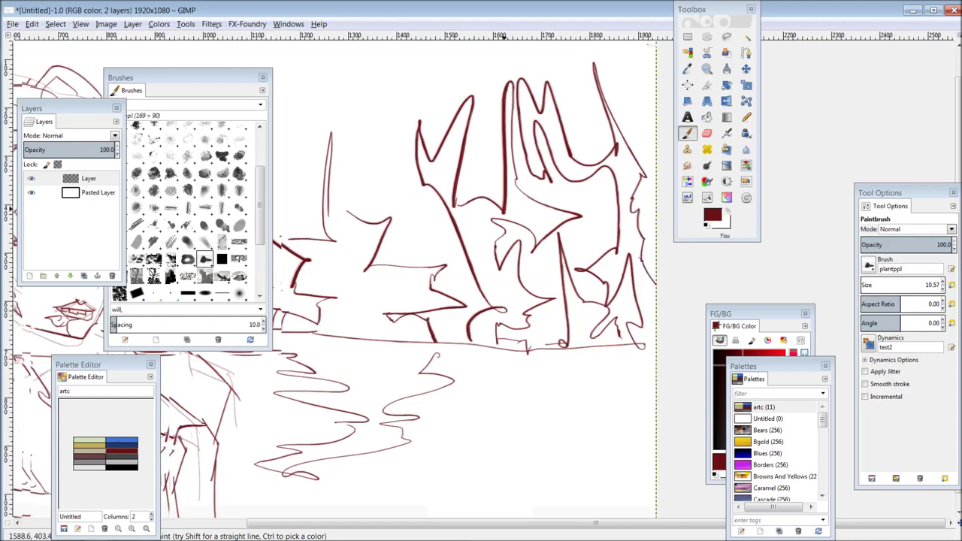
Sketch loose horizontal zigzag cloud lines across the sky above the head and the spires.
mouse_move(437, 174)
mouse_down()
mouse_move(430, 158)
mouse_move(500, 99)
mouse_move(635, 105)
mouse_move(476, 172)
mouse_up()
mouse_move(344, 308)
mouse_down()
mouse_move(403, 262)
mouse_move(479, 323)
mouse_up()
mouse_move(360, 77)
mouse_down()
mouse_move(517, 155)
mouse_move(414, 163)
mouse_move(364, 120)
mouse_up()
drag(479, 325, 526, 331)
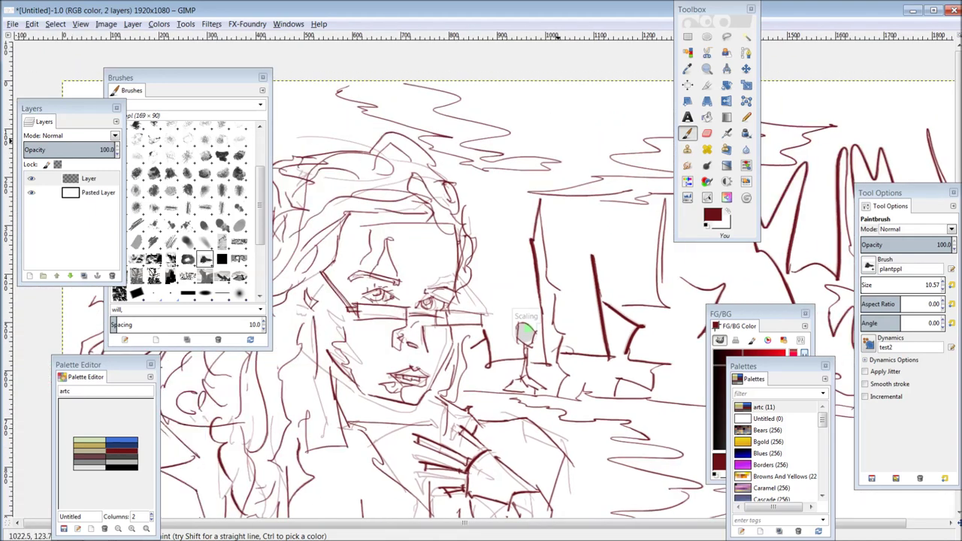
drag(385, 141, 663, 155)
drag(515, 96, 348, 191)
mouse_move(352, 182)
mouse_down()
mouse_move(383, 180)
mouse_move(406, 129)
mouse_move(342, 116)
mouse_up()
Add more zigzag ripples to the water on the right and extra cloud lines around the spires and towers.
drag(777, 299, 325, 150)
mouse_move(675, 291)
mouse_down()
mouse_move(665, 334)
mouse_move(585, 387)
mouse_up()
drag(648, 377, 682, 403)
mouse_move(626, 403)
mouse_down()
mouse_move(585, 407)
mouse_move(561, 441)
mouse_up()
mouse_move(633, 422)
mouse_down()
mouse_move(640, 440)
mouse_move(679, 450)
mouse_up()
mouse_move(597, 371)
mouse_down()
mouse_move(515, 381)
mouse_move(514, 406)
mouse_move(555, 499)
mouse_up()
drag(543, 246, 515, 213)
mouse_move(588, 214)
mouse_down()
mouse_move(616, 197)
mouse_move(564, 166)
mouse_up()
drag(644, 137, 602, 105)
drag(598, 110, 554, 134)
drag(551, 143, 486, 195)
drag(313, 323, 474, 267)
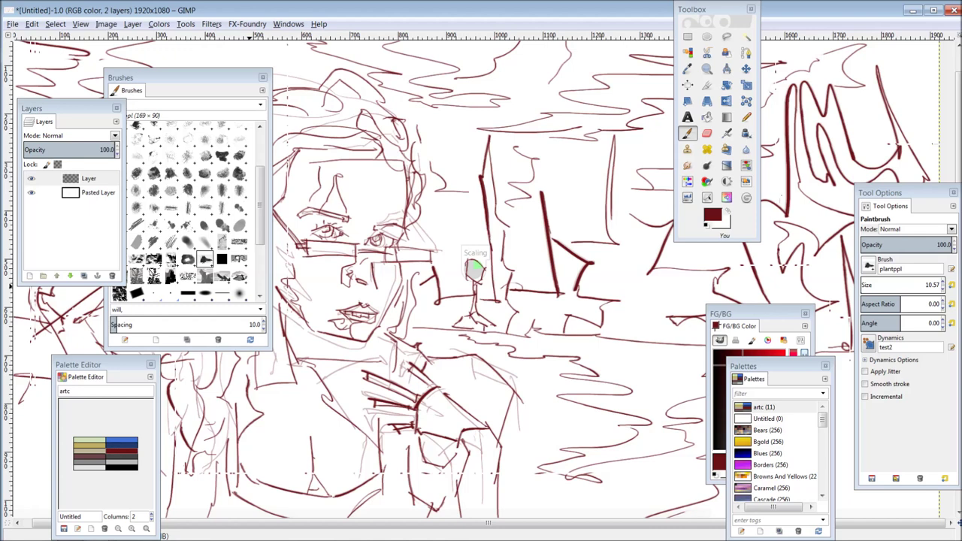
Add a new layer above the line sketch and switch the canvas to fullscreen view.
right_click(82, 180)
click(115, 206)
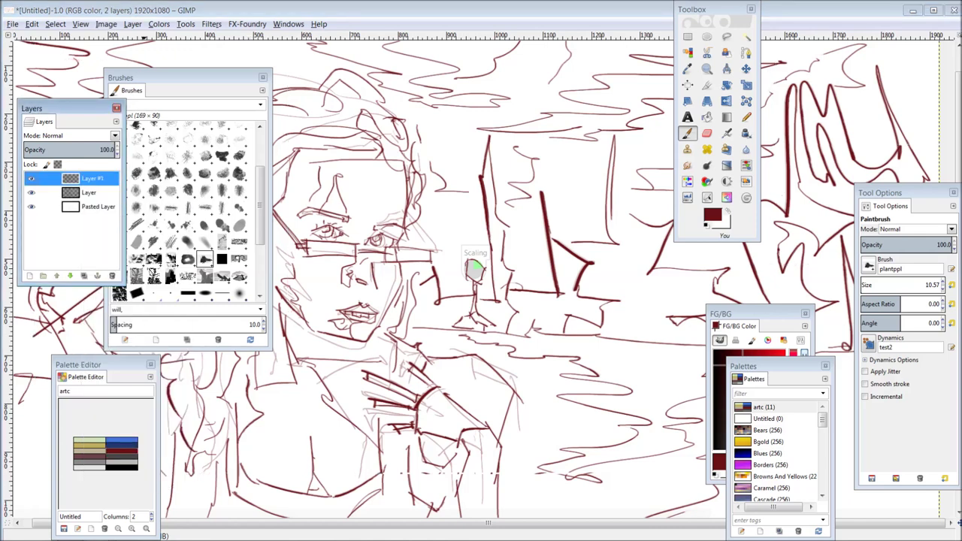
click(212, 24)
mouse_move(132, 24)
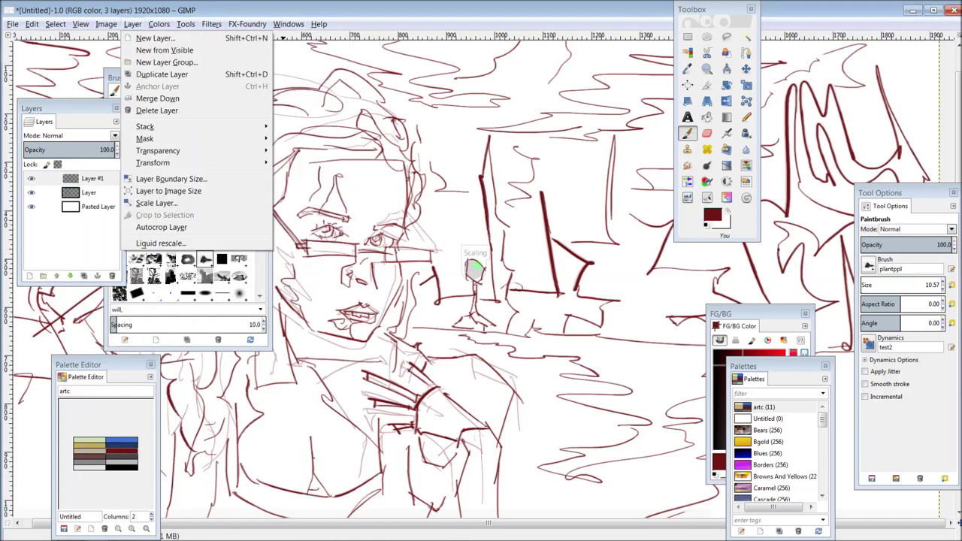
key(Escape)
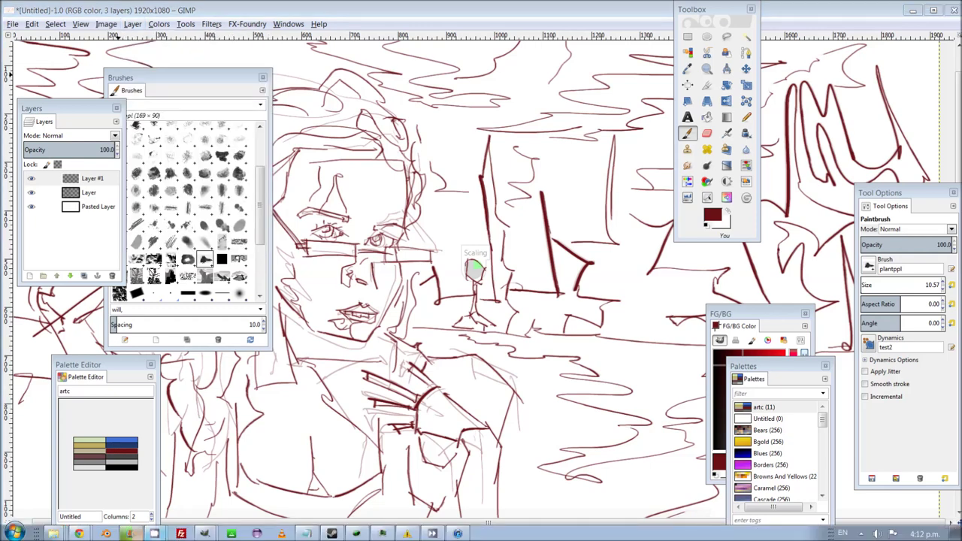
click(131, 534)
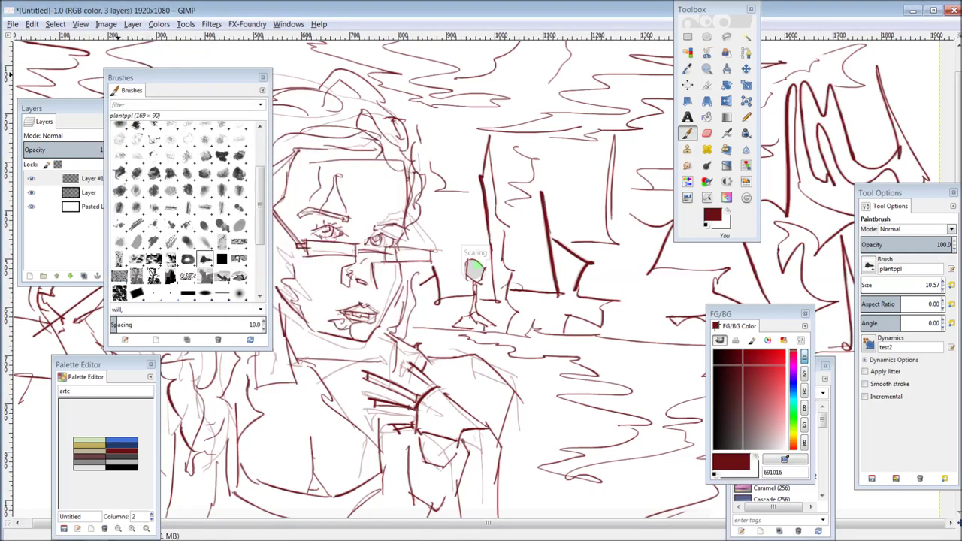
click(80, 24)
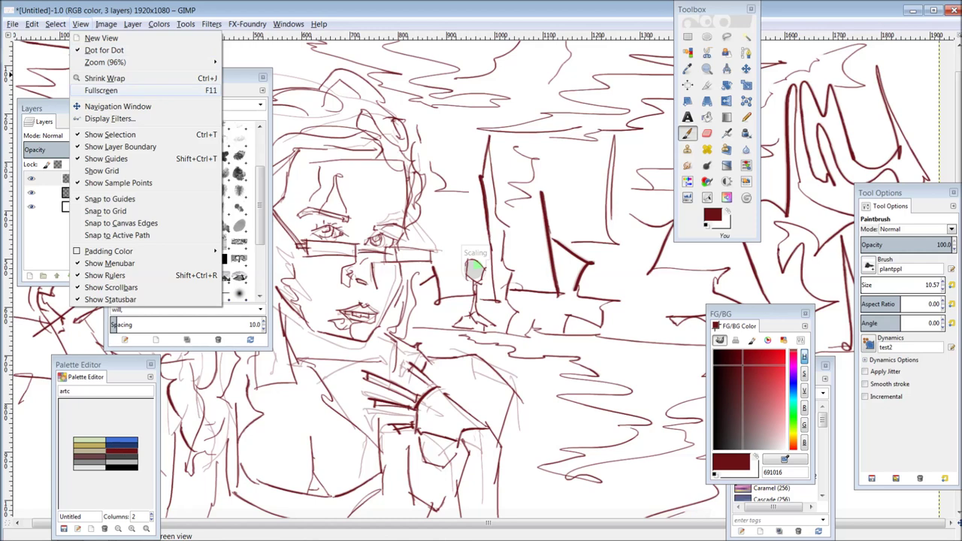
key(Return)
Paint dark grey 212121 test dabs beside the figure at size 132.94, switching from plantppl to the iceytina Super Water Marker09 brush.
drag(722, 443, 723, 450)
drag(520, 488, 522, 492)
click(874, 284)
key(bracketleft)
drag(522, 491, 523, 492)
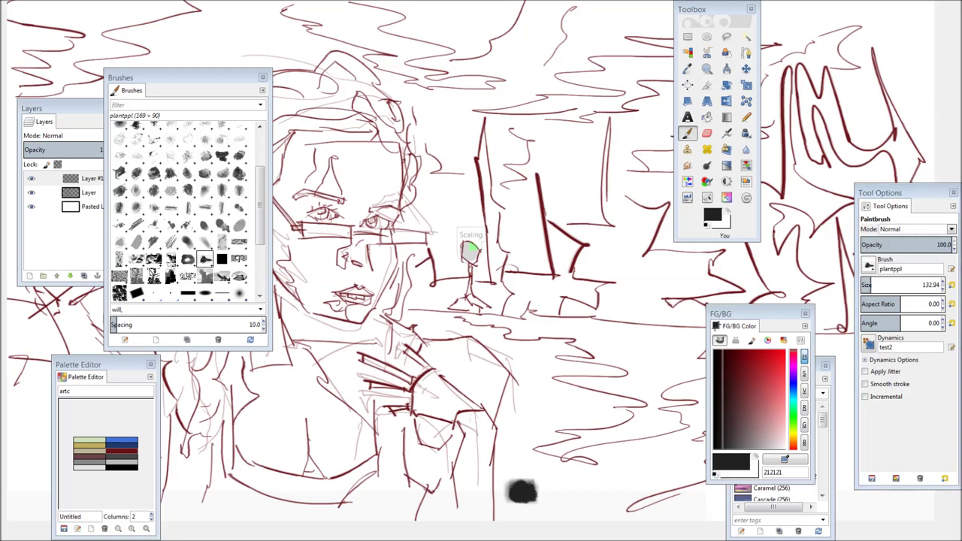
click(519, 436)
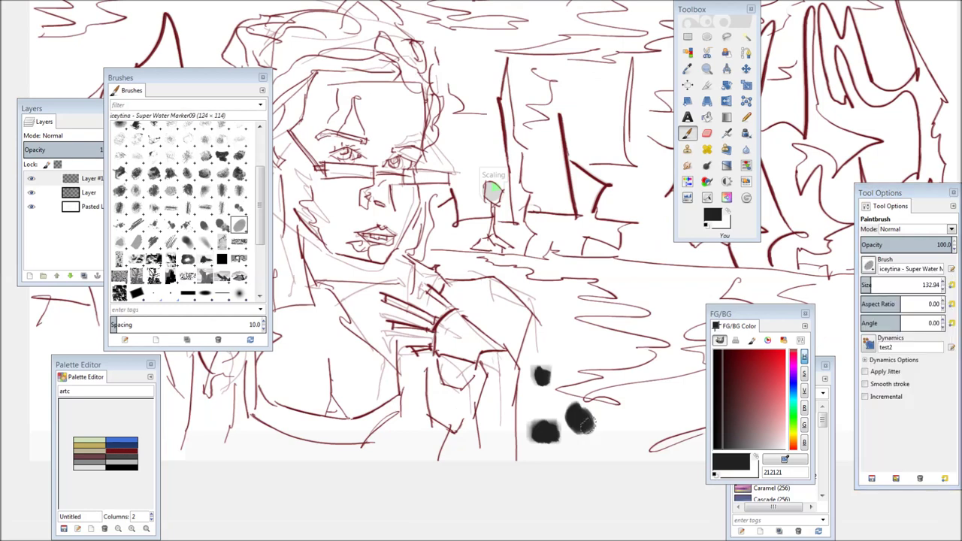
click(586, 424)
drag(583, 423, 585, 406)
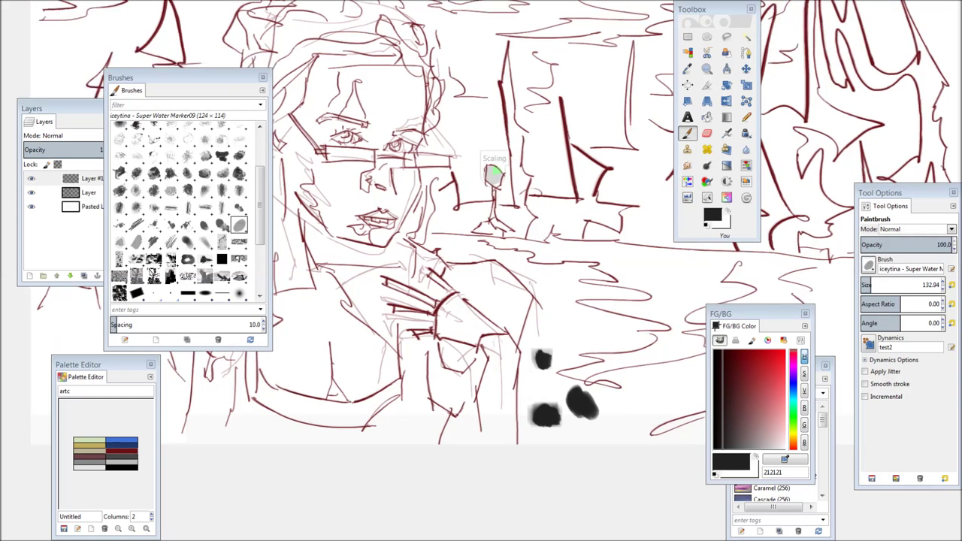
Paint a row of progressively lighter grey swatches beside the dark dabs, from 303030 to 929292.
click(727, 449)
click(610, 418)
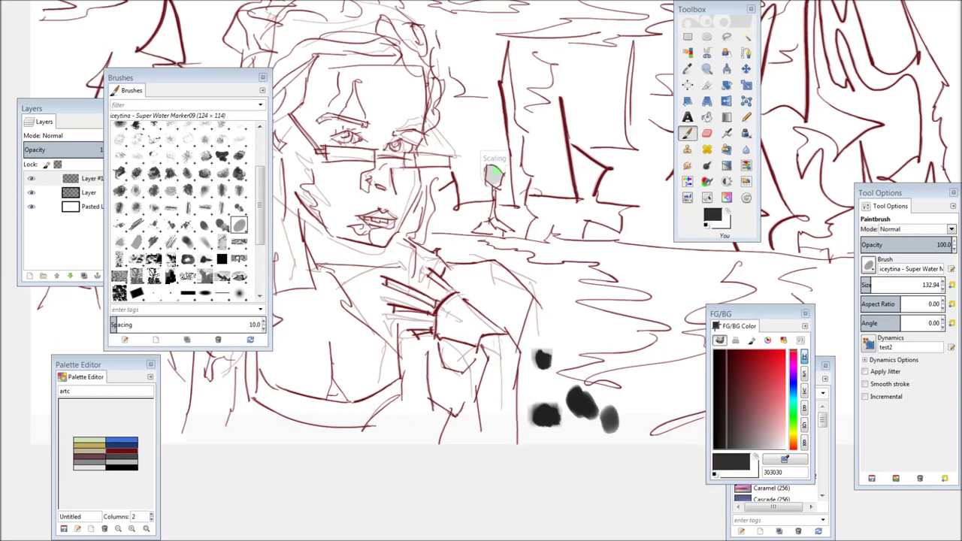
click(734, 421)
click(633, 423)
click(752, 421)
click(655, 425)
click(755, 446)
click(683, 424)
drag(683, 423, 540, 373)
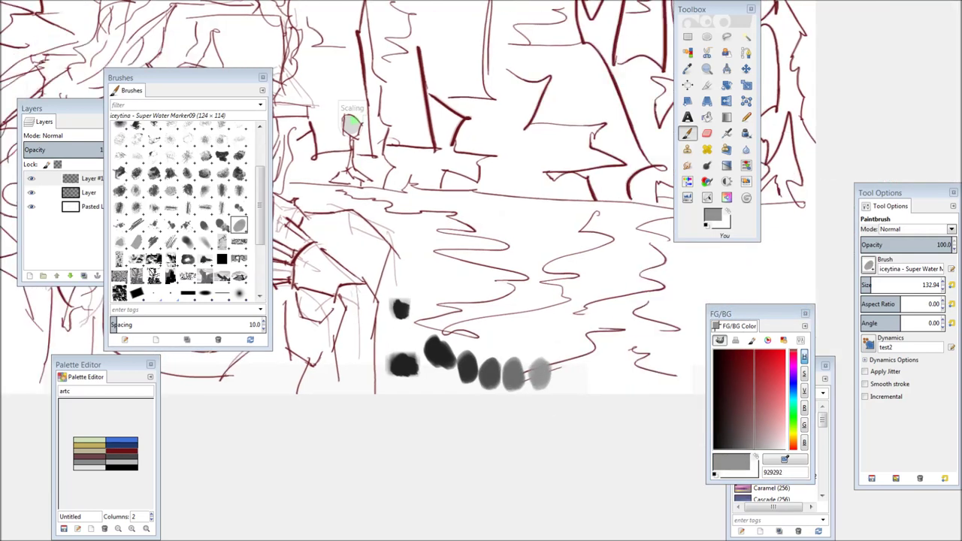
Extend the swatch row with lighter greys, through e7e7e7 up to the near-white f9f9f9.
click(759, 421)
click(569, 375)
click(780, 421)
click(599, 373)
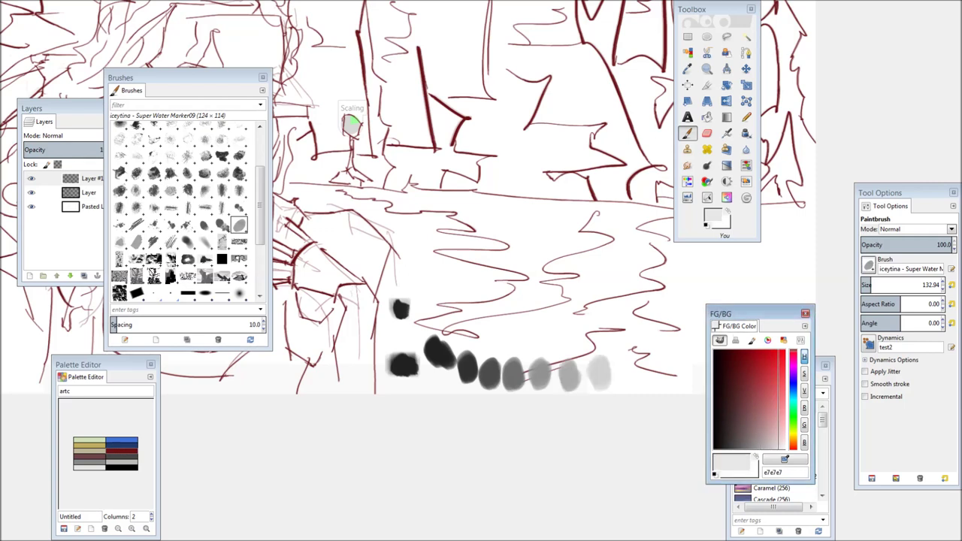
click(782, 421)
click(623, 372)
click(652, 373)
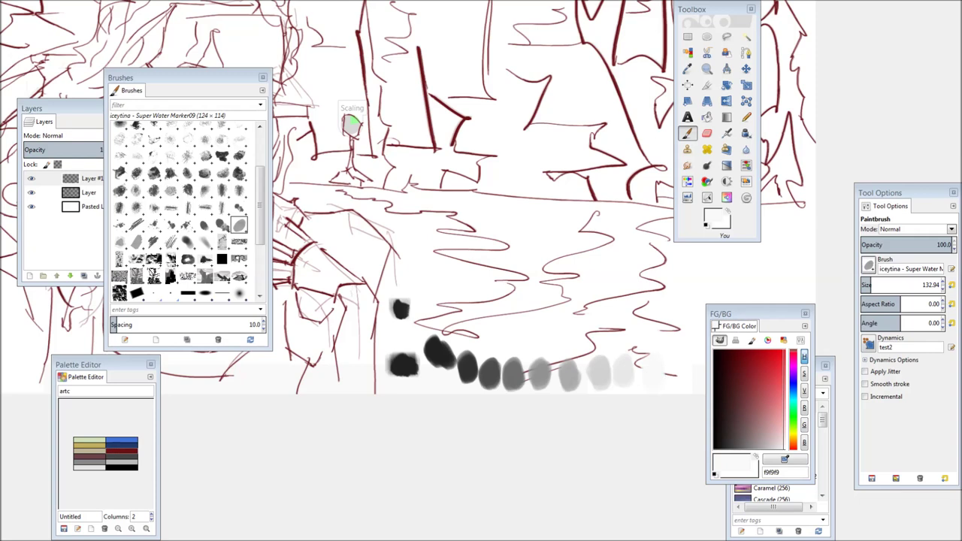
Hide the docks and block in the forehead above the nose and both cheeks with light grey.
key(Tab)
drag(652, 372, 737, 427)
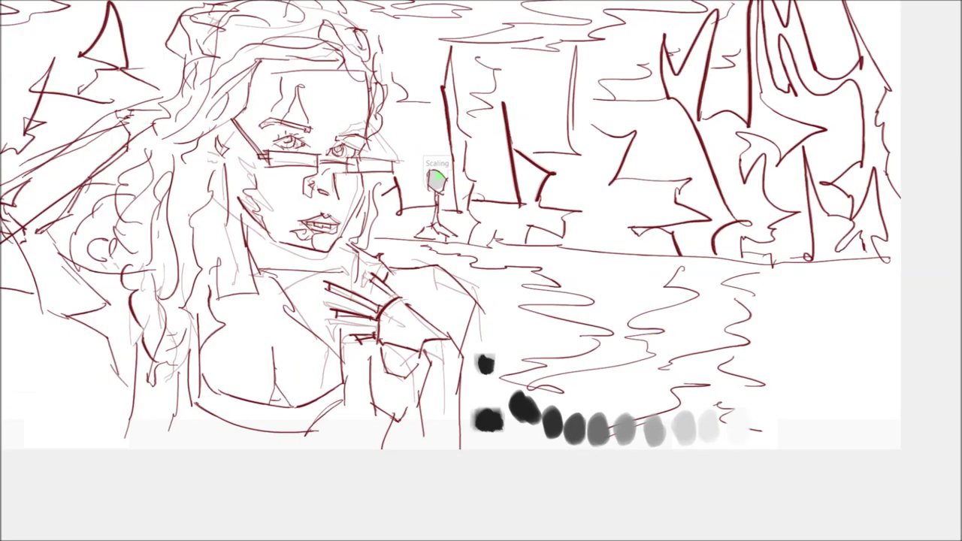
mouse_move(337, 88)
mouse_down()
mouse_move(336, 108)
mouse_move(357, 87)
mouse_move(330, 139)
mouse_move(310, 93)
mouse_move(321, 143)
mouse_up()
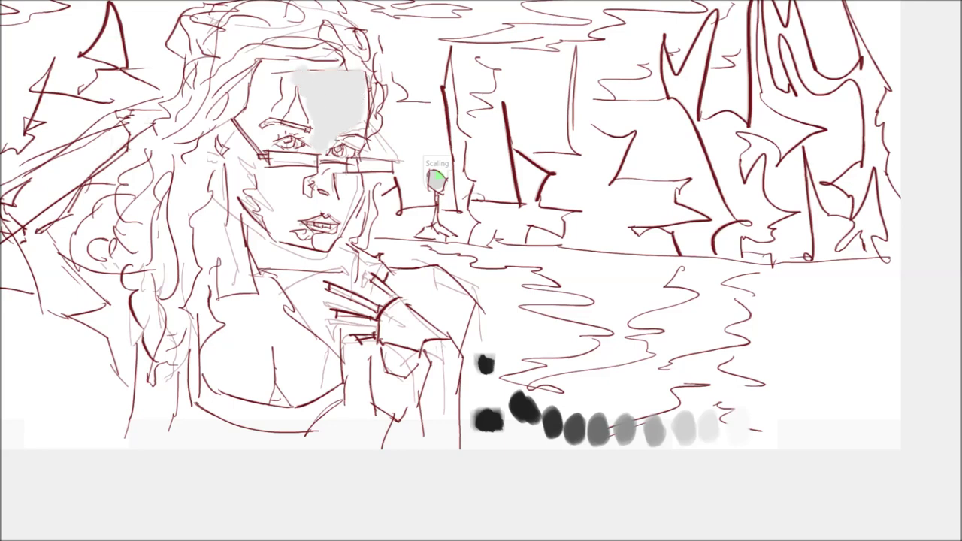
mouse_move(355, 182)
mouse_down()
mouse_move(352, 208)
mouse_move(331, 220)
mouse_move(332, 207)
mouse_up()
drag(256, 161, 305, 203)
click(326, 177)
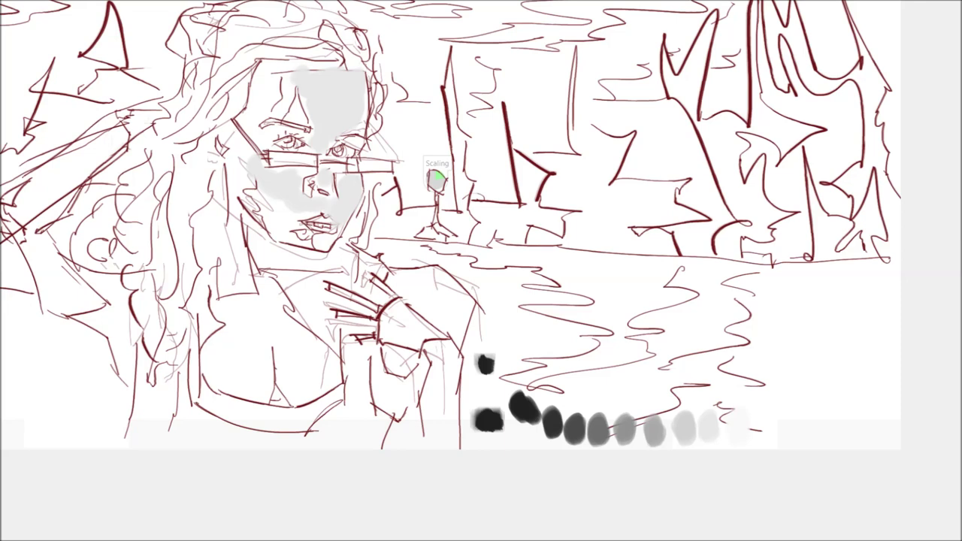
Fill the rest of the forehead, the chin area and the glasses lenses with light grey.
mouse_move(291, 69)
mouse_down()
mouse_move(276, 96)
mouse_move(305, 100)
mouse_up()
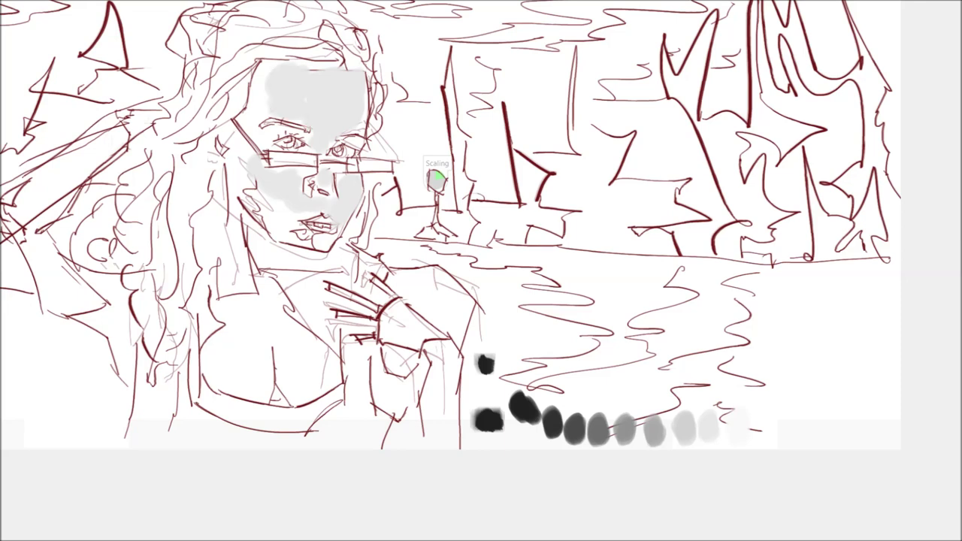
click(285, 224)
drag(285, 224, 322, 242)
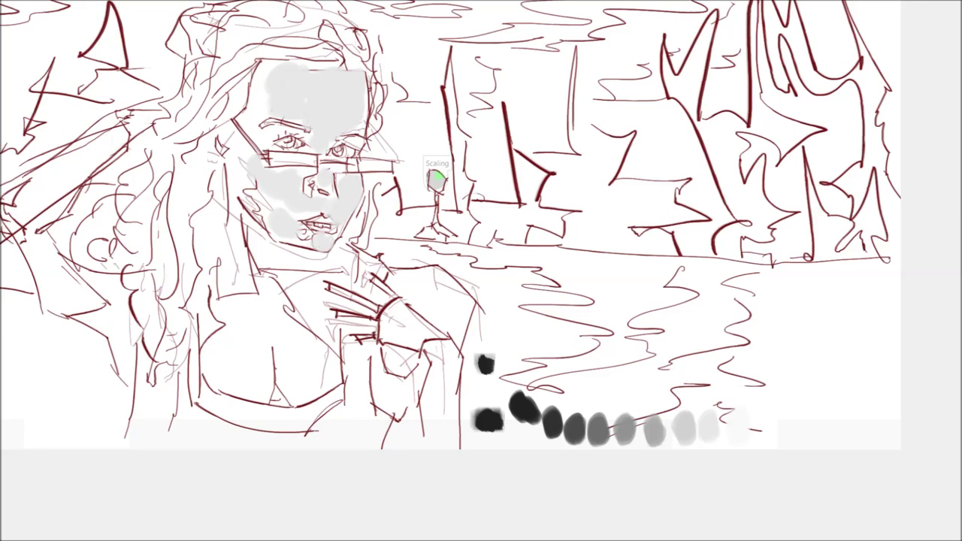
click(293, 162)
click(358, 165)
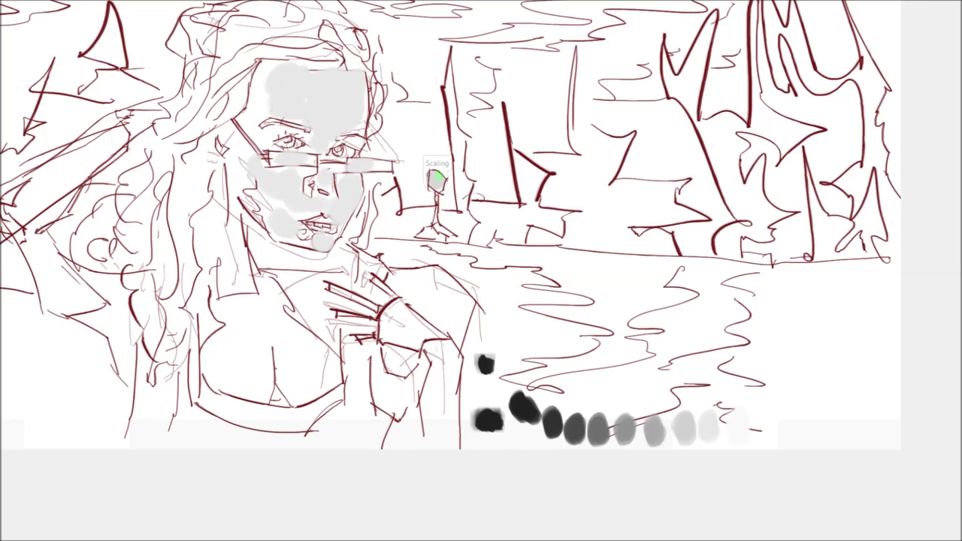
Shade the side of the face, neck and cleavage in mid grey and fill the chest with light grey.
mouse_move(267, 60)
mouse_down()
mouse_move(264, 96)
mouse_move(257, 76)
mouse_move(258, 110)
mouse_move(243, 118)
mouse_move(269, 200)
mouse_move(239, 177)
mouse_move(257, 302)
mouse_up()
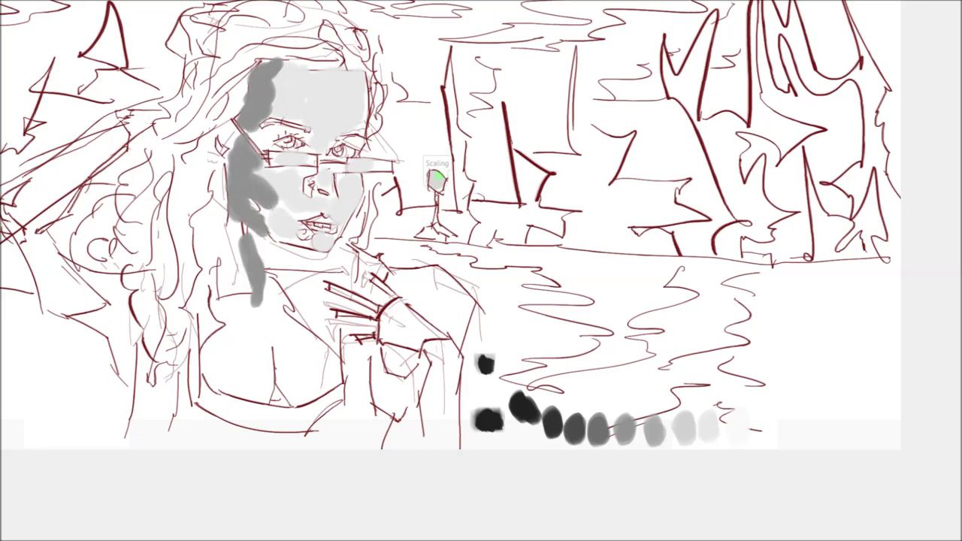
mouse_move(273, 353)
mouse_down()
mouse_move(282, 401)
mouse_move(265, 395)
mouse_up()
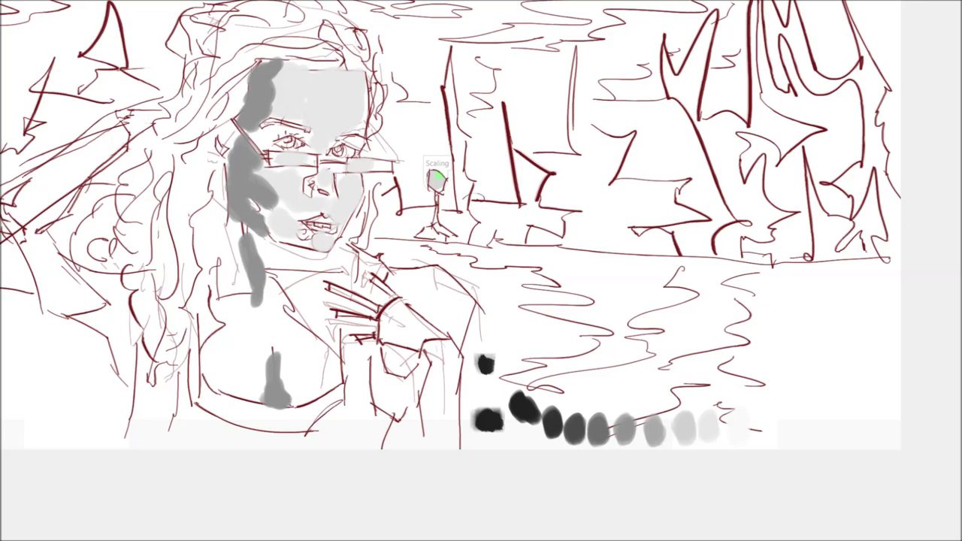
mouse_move(334, 366)
mouse_down()
mouse_move(305, 394)
mouse_move(290, 360)
mouse_move(297, 352)
mouse_move(324, 367)
mouse_move(337, 331)
mouse_move(292, 335)
mouse_up()
mouse_move(297, 292)
mouse_down()
mouse_move(287, 335)
mouse_move(278, 344)
mouse_move(265, 301)
mouse_move(263, 320)
mouse_move(239, 317)
mouse_up()
click(240, 316)
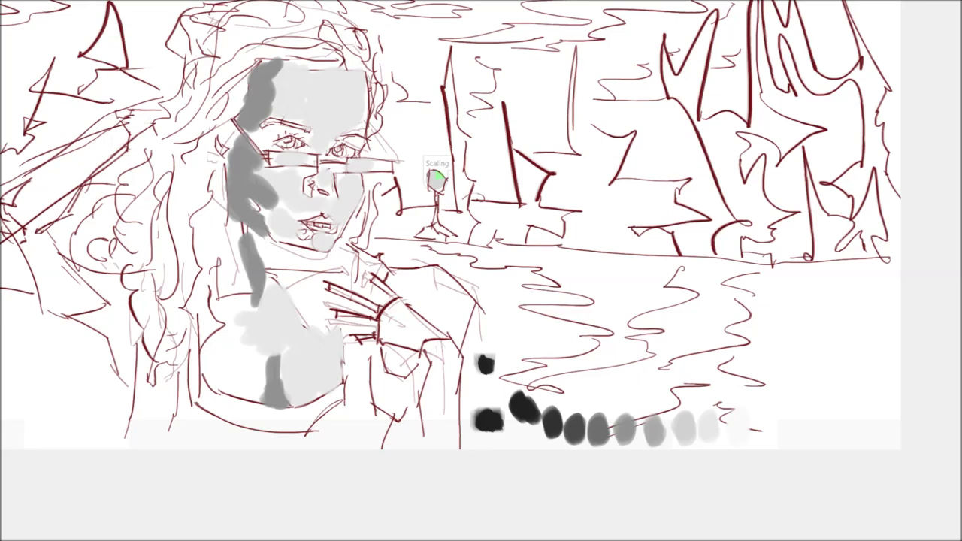
mouse_move(243, 278)
mouse_down()
mouse_move(244, 304)
mouse_move(218, 306)
mouse_move(248, 348)
mouse_move(226, 362)
mouse_move(224, 321)
mouse_move(215, 361)
mouse_move(210, 330)
mouse_move(212, 364)
mouse_move(260, 359)
mouse_up()
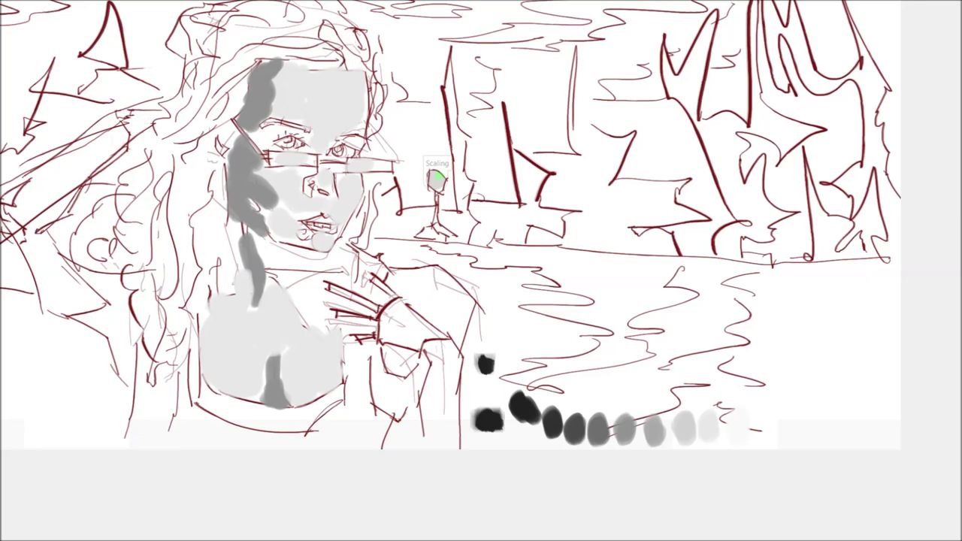
Block in the forearm and shoulder beside the hand near the chin with light grey.
mouse_move(451, 342)
mouse_down()
mouse_move(447, 389)
mouse_move(436, 351)
mouse_move(438, 424)
mouse_move(441, 411)
mouse_move(453, 412)
mouse_move(450, 439)
mouse_up()
drag(412, 287, 473, 349)
drag(327, 159, 292, 158)
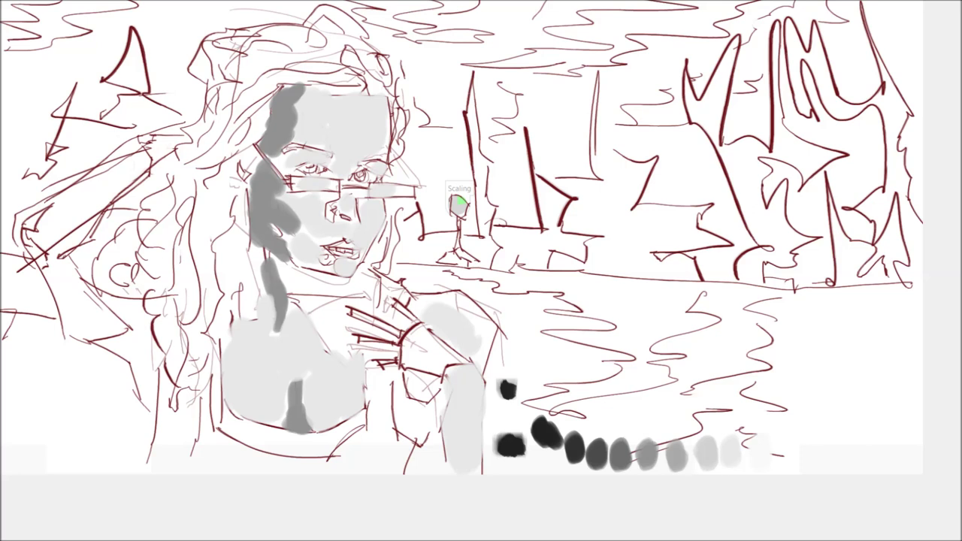
drag(459, 201, 465, 205)
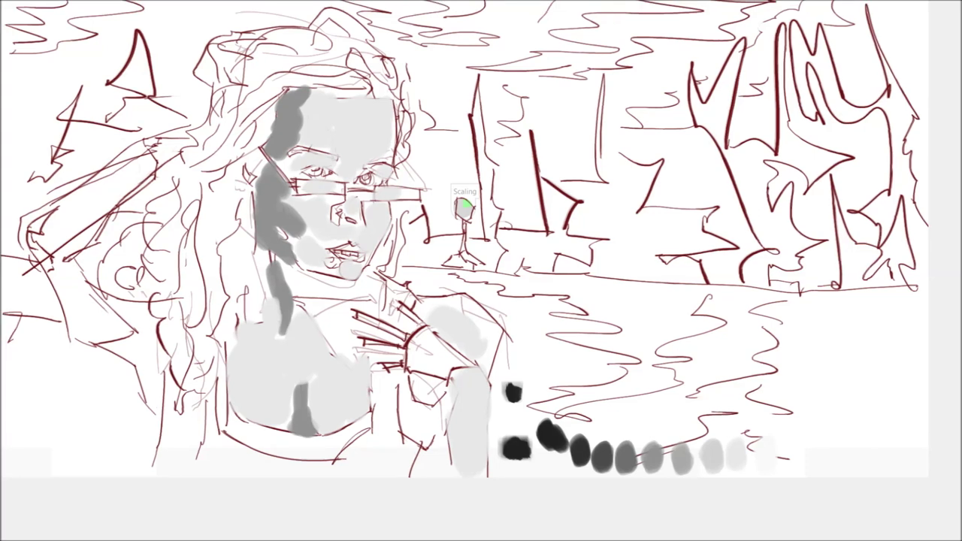
Paint the hair in dark grey along the hairline, over the crown and down beside the shaded temple.
mouse_move(376, 66)
mouse_down()
mouse_move(383, 75)
mouse_move(354, 90)
mouse_move(314, 82)
mouse_move(397, 87)
mouse_move(402, 164)
mouse_move(404, 96)
mouse_up()
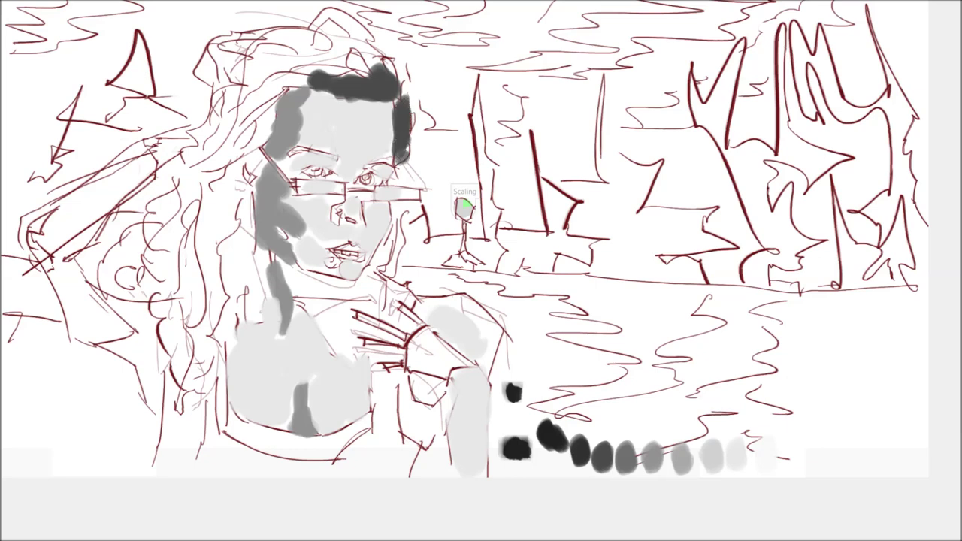
mouse_move(342, 26)
mouse_down()
mouse_move(263, 34)
mouse_move(210, 57)
mouse_move(279, 57)
mouse_move(216, 38)
mouse_move(219, 71)
mouse_up()
mouse_move(284, 78)
mouse_down()
mouse_move(232, 124)
mouse_move(225, 165)
mouse_move(267, 113)
mouse_move(203, 142)
mouse_move(212, 242)
mouse_up()
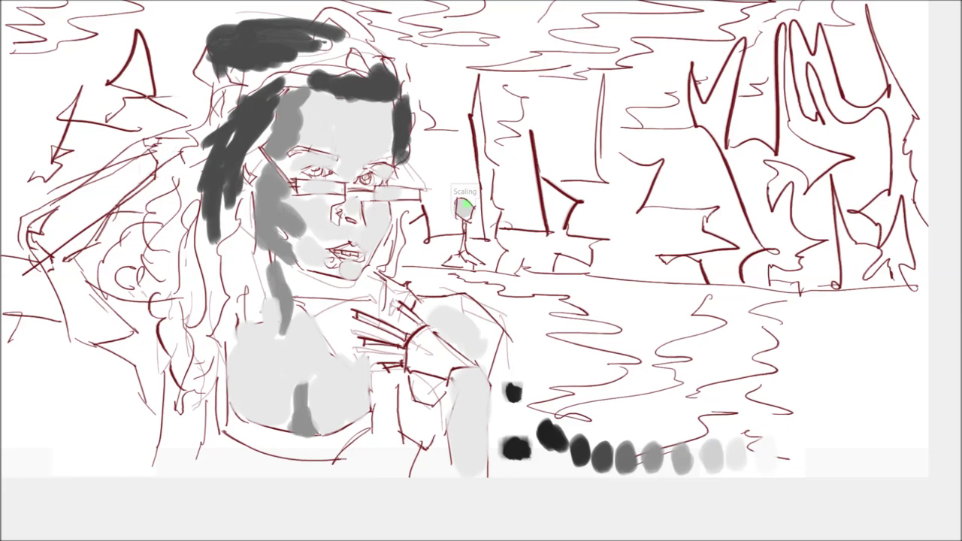
drag(233, 134, 223, 224)
drag(229, 191, 242, 211)
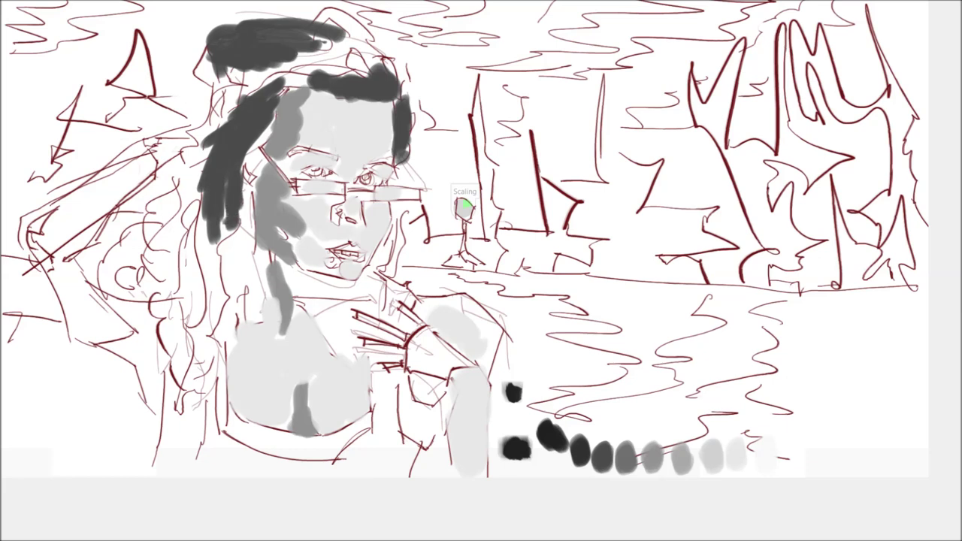
mouse_move(284, 79)
mouse_down()
mouse_move(245, 175)
mouse_move(244, 269)
mouse_up()
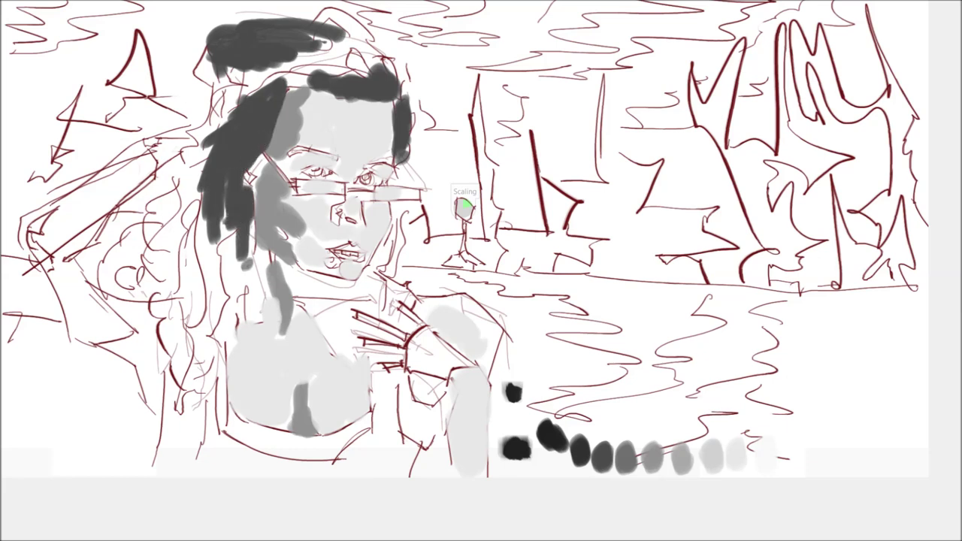
Paint the long curly strands falling behind the shoulder toward the raised arm in dark grey.
drag(229, 225, 236, 331)
drag(235, 349, 234, 385)
drag(233, 237, 229, 346)
drag(203, 210, 209, 235)
drag(208, 251, 209, 274)
drag(220, 235, 189, 343)
drag(215, 284, 183, 345)
drag(211, 233, 180, 362)
drag(204, 261, 161, 363)
drag(209, 209, 164, 261)
mouse_move(179, 230)
mouse_down()
mouse_move(171, 284)
mouse_move(153, 240)
mouse_move(128, 275)
mouse_move(166, 220)
mouse_move(206, 217)
mouse_move(219, 155)
mouse_move(184, 198)
mouse_move(236, 105)
mouse_up()
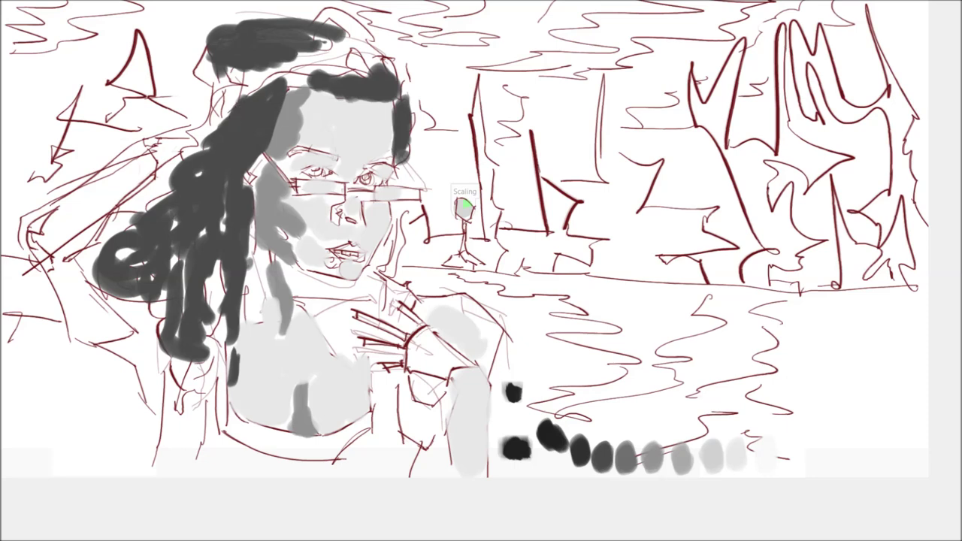
Fill the hair across the top of the head and add dark grey strands beside the cheek and below the long curls.
mouse_move(385, 71)
mouse_down()
mouse_move(317, 65)
mouse_move(265, 84)
mouse_up()
drag(293, 88, 396, 69)
mouse_move(367, 47)
mouse_down()
mouse_move(300, 52)
mouse_move(289, 65)
mouse_up()
mouse_move(280, 65)
mouse_down()
mouse_move(243, 87)
mouse_move(239, 104)
mouse_up()
mouse_move(302, 59)
mouse_down()
mouse_move(386, 57)
mouse_move(395, 74)
mouse_up()
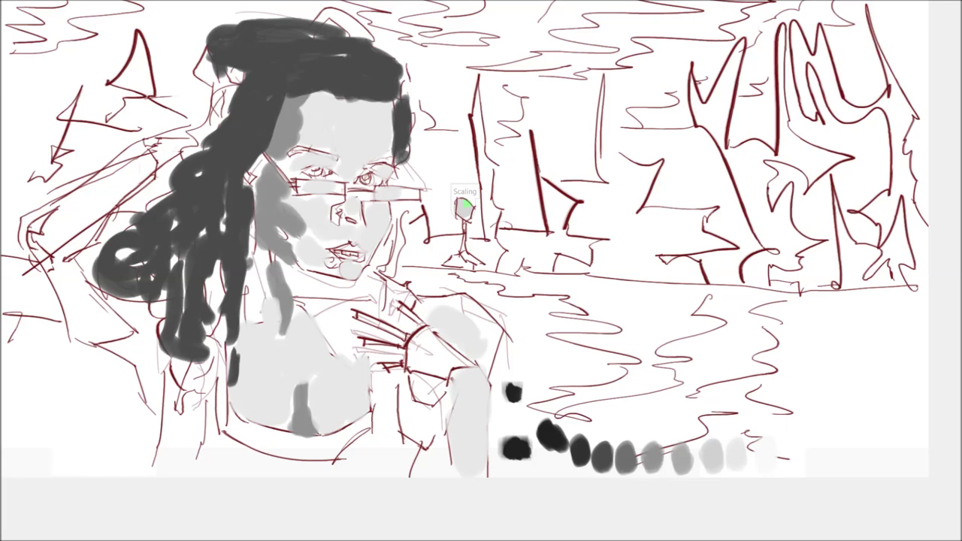
drag(400, 208, 389, 269)
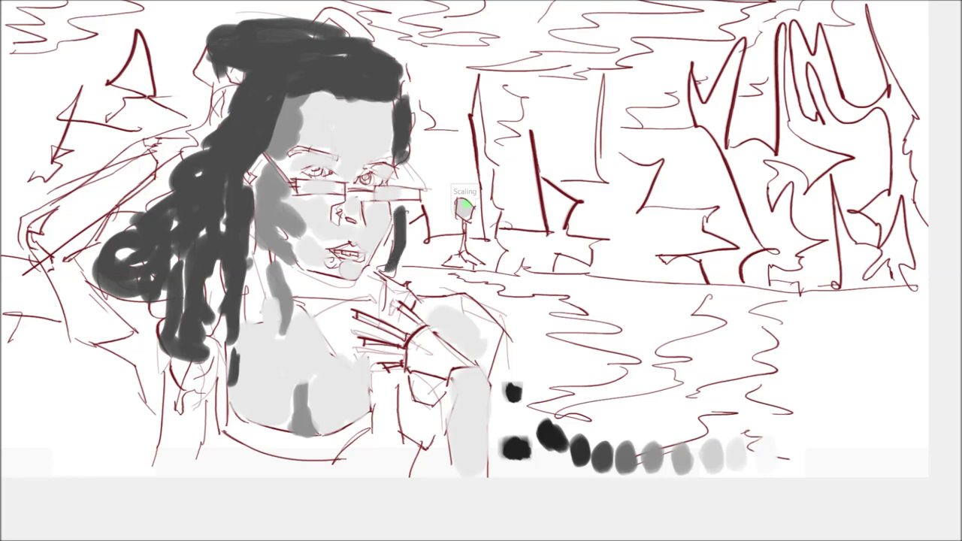
mouse_move(219, 264)
mouse_down()
mouse_move(187, 391)
mouse_move(174, 218)
mouse_up()
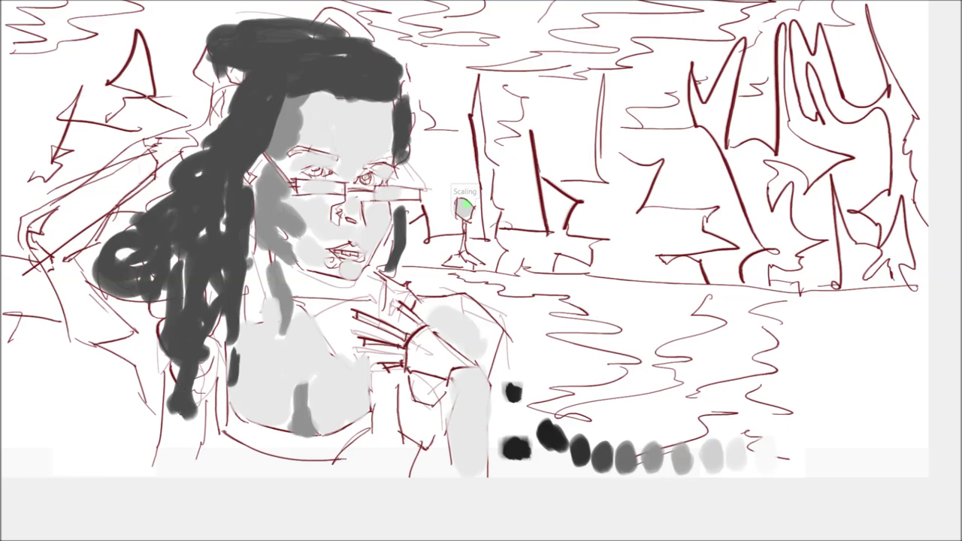
Fill the dress in near-black along the neckline and sides, continuing the dark between and above the fingers.
mouse_move(385, 273)
mouse_down()
mouse_move(414, 295)
mouse_move(387, 303)
mouse_move(398, 331)
mouse_move(387, 347)
mouse_move(398, 440)
mouse_move(372, 452)
mouse_move(352, 430)
mouse_move(242, 442)
mouse_move(226, 410)
mouse_up()
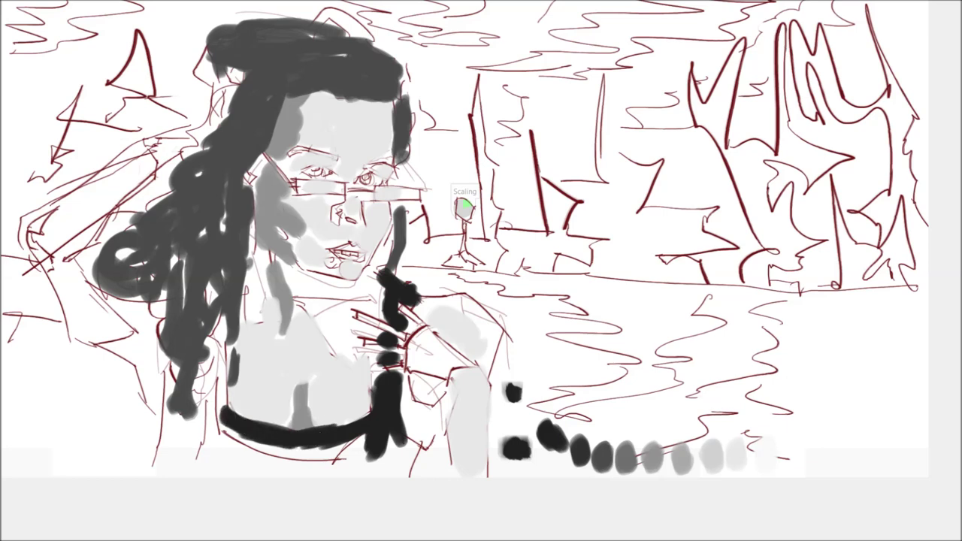
mouse_move(223, 339)
mouse_down()
mouse_move(218, 447)
mouse_move(258, 445)
mouse_move(222, 474)
mouse_move(338, 462)
mouse_move(394, 445)
mouse_move(382, 466)
mouse_up()
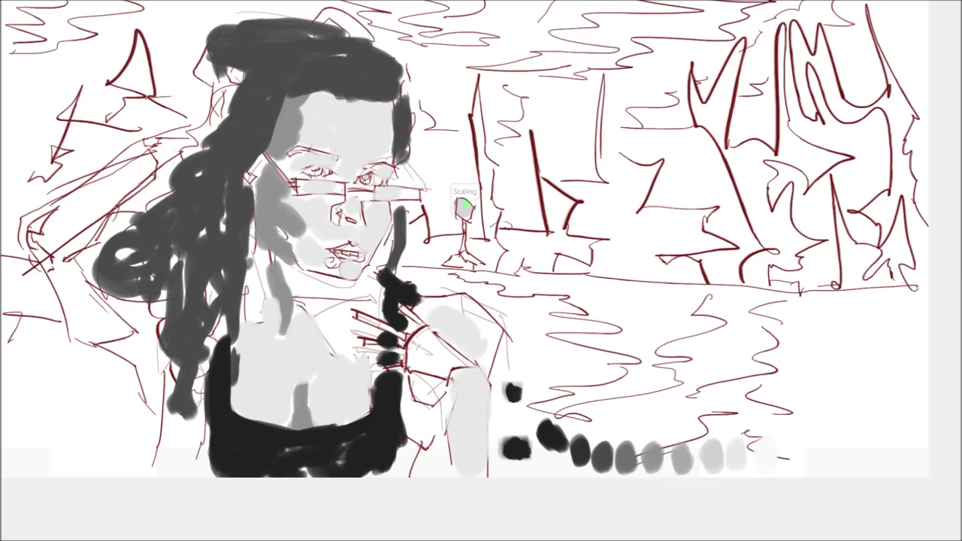
Paint both eyebrows and the back of the hand near the chin in dark grey.
mouse_move(320, 158)
mouse_down()
mouse_move(333, 158)
mouse_move(288, 159)
mouse_up()
drag(361, 161, 376, 162)
mouse_move(427, 336)
mouse_down()
mouse_move(457, 358)
mouse_move(421, 354)
mouse_up()
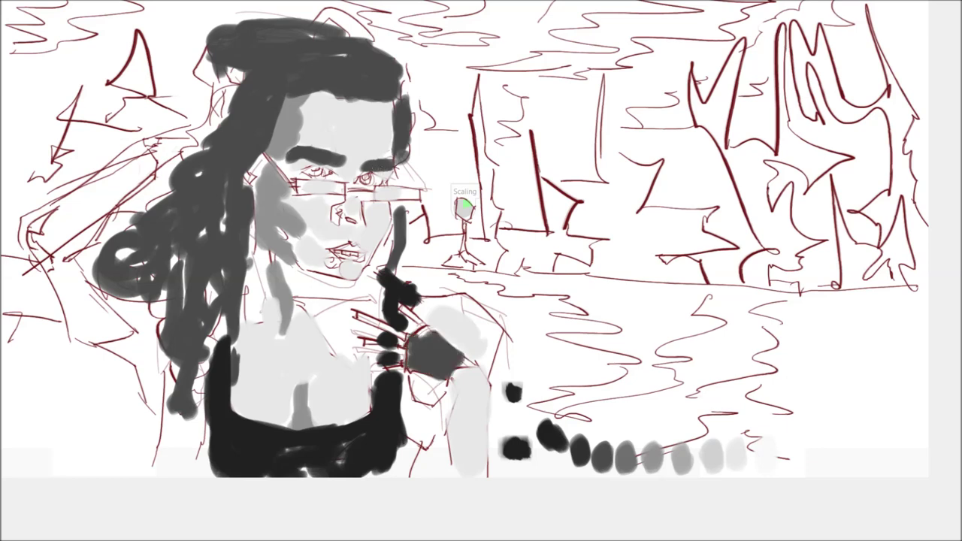